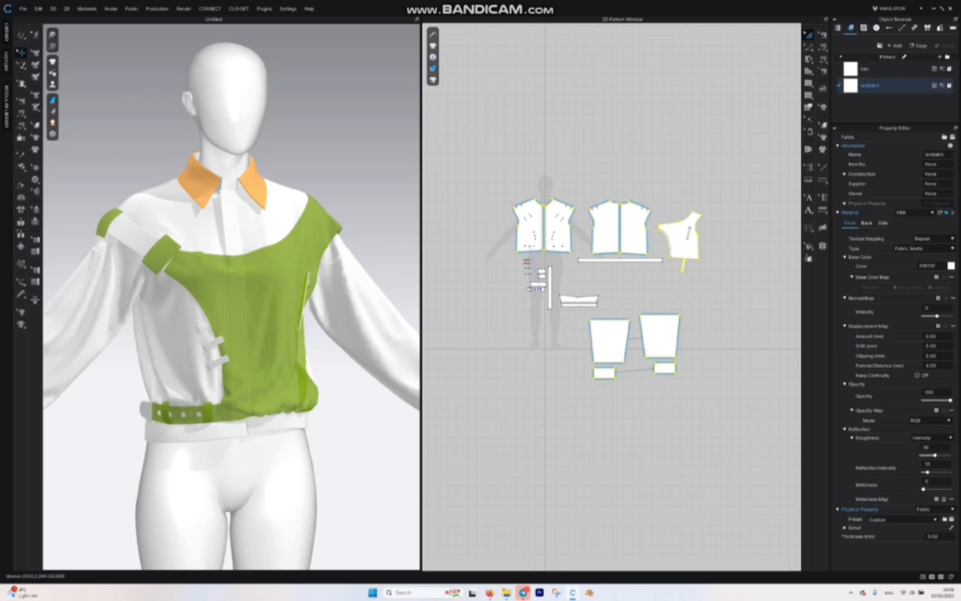
Step: Switch to the browser and download the brown leather image from the Swatch Store pin on Pinterest
mouse_move(523, 591)
click(493, 546)
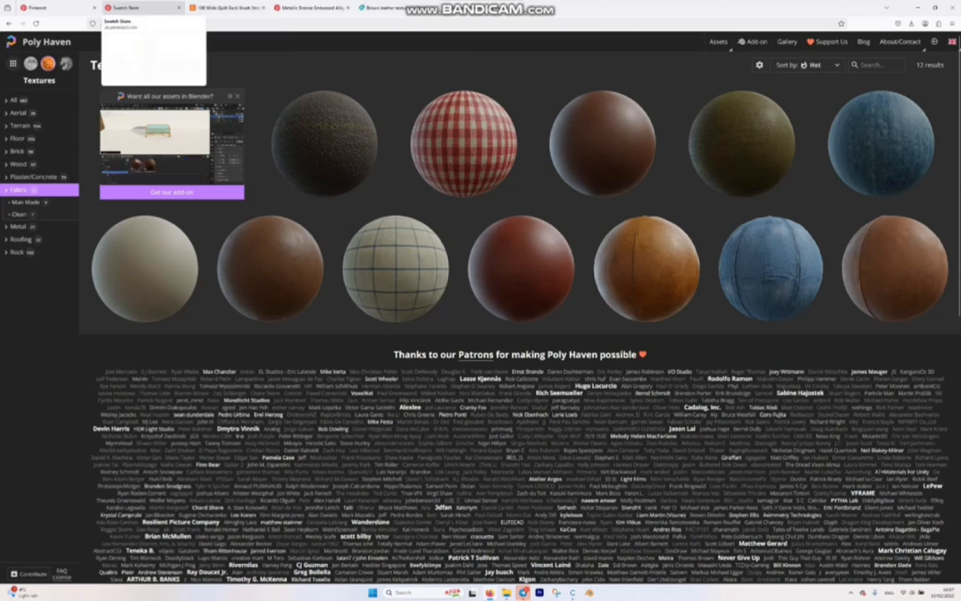
click(125, 8)
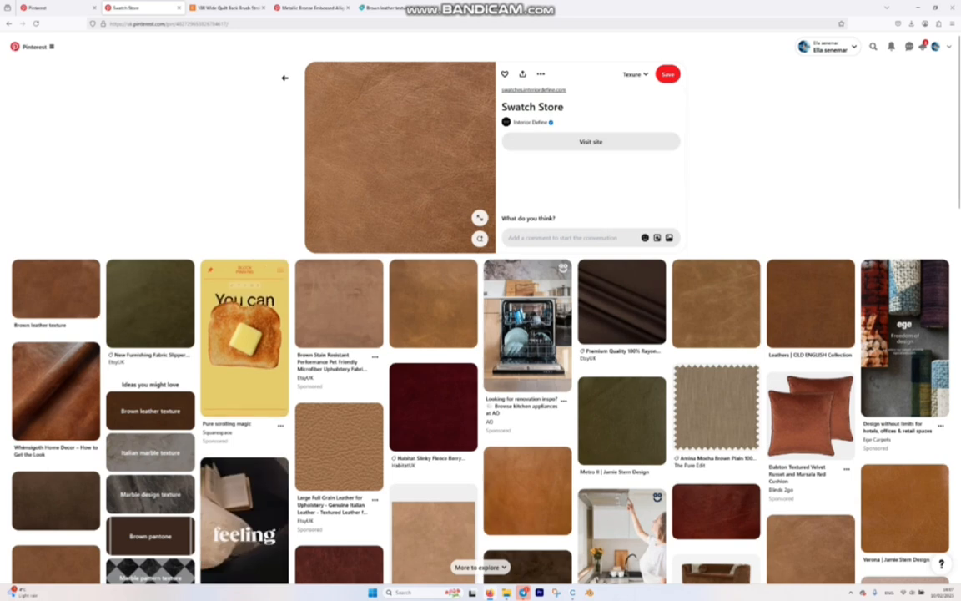
click(541, 74)
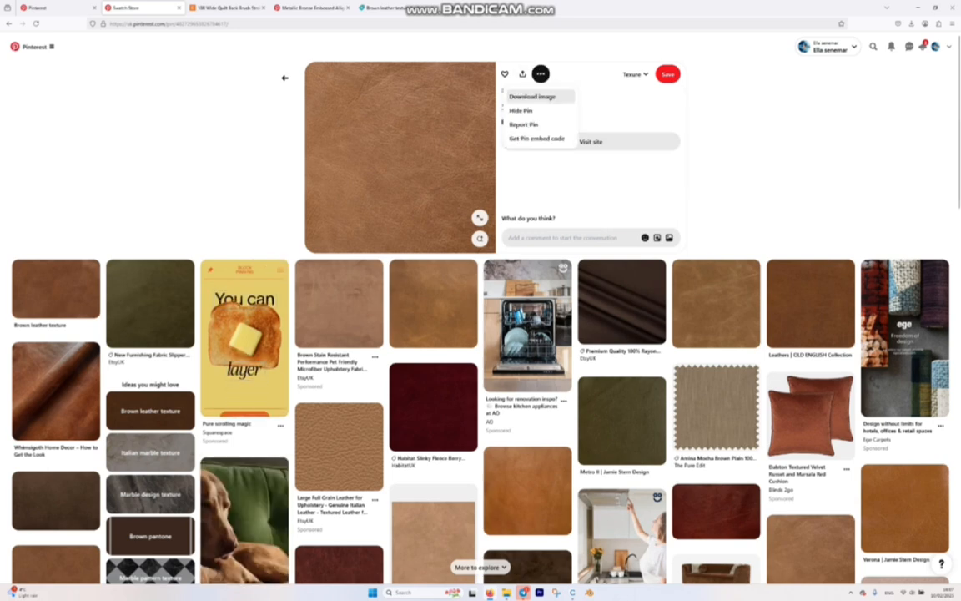
click(550, 100)
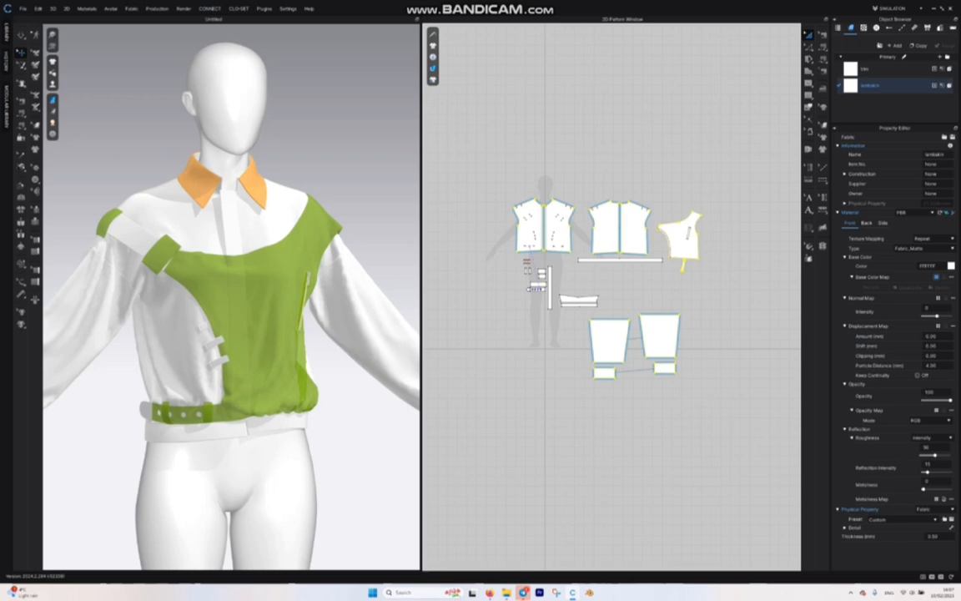
Step: Load the Metallic Bronze Embossed Alligator image from Downloads as the lambskin fabric's base color map
click(937, 277)
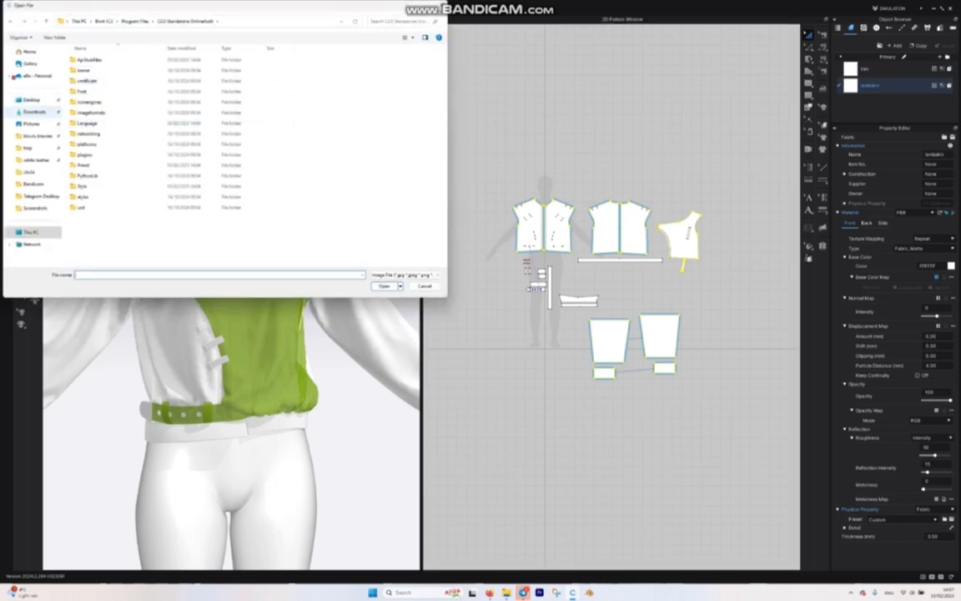
click(33, 111)
click(129, 84)
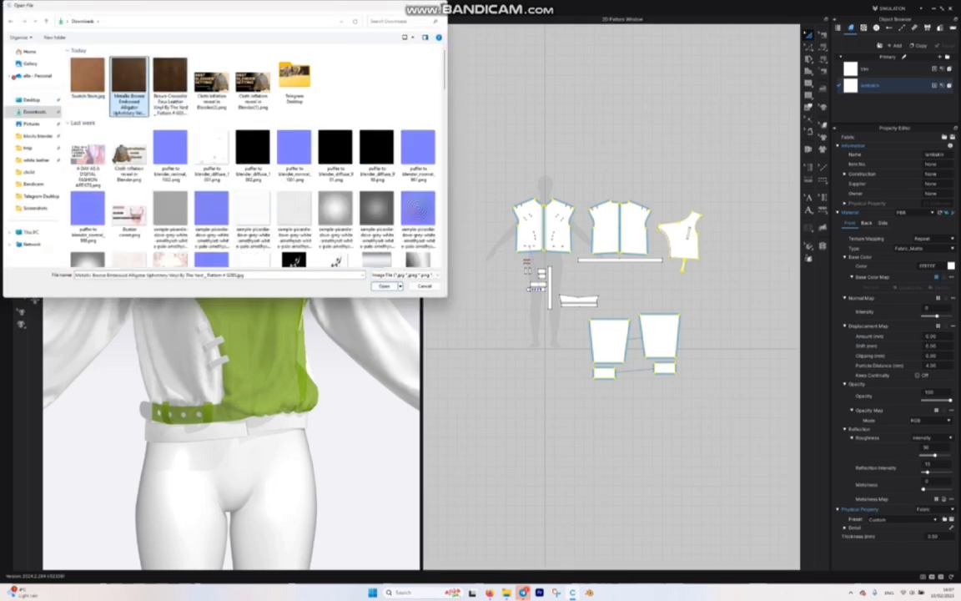
click(384, 286)
Step: Inspect how the texture repeats on the front patterns, and delete the lambskin fabric's base color map
scroll(232, 297, up, 5)
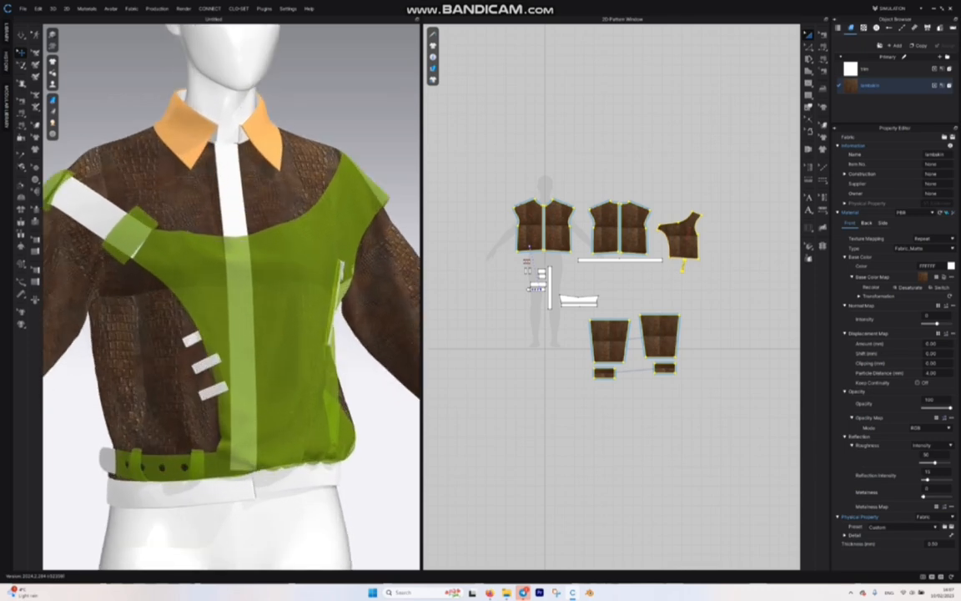
scroll(231, 297, down, 3)
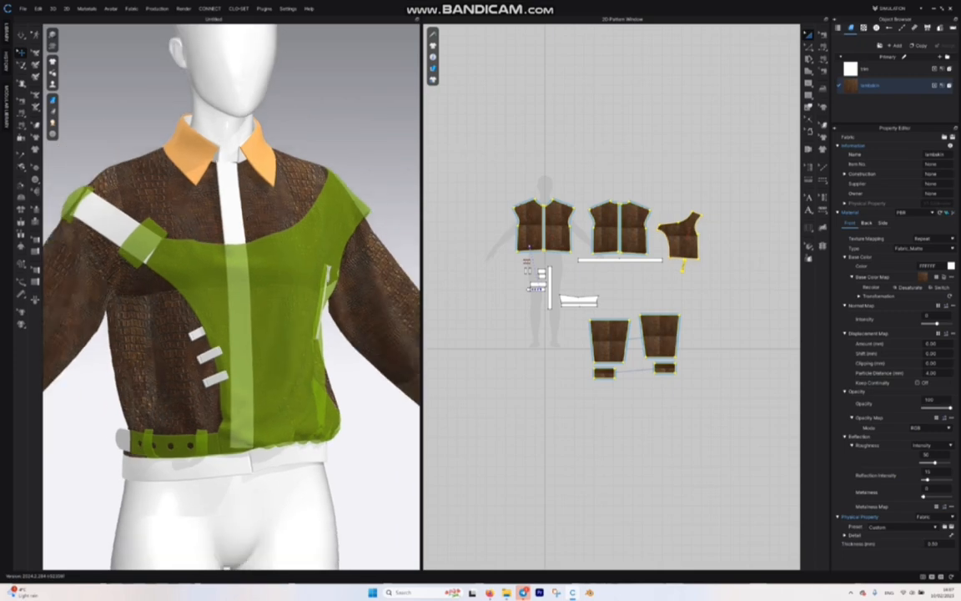
scroll(560, 218, up, 6)
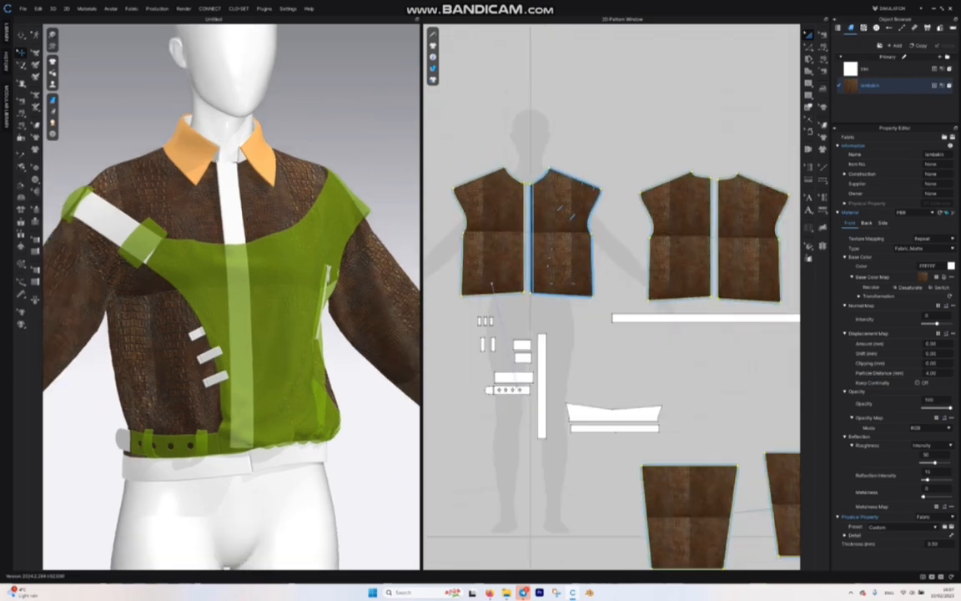
middle_drag(554, 178, 654, 173)
scroll(652, 171, up, 3)
scroll(654, 172, down, 6)
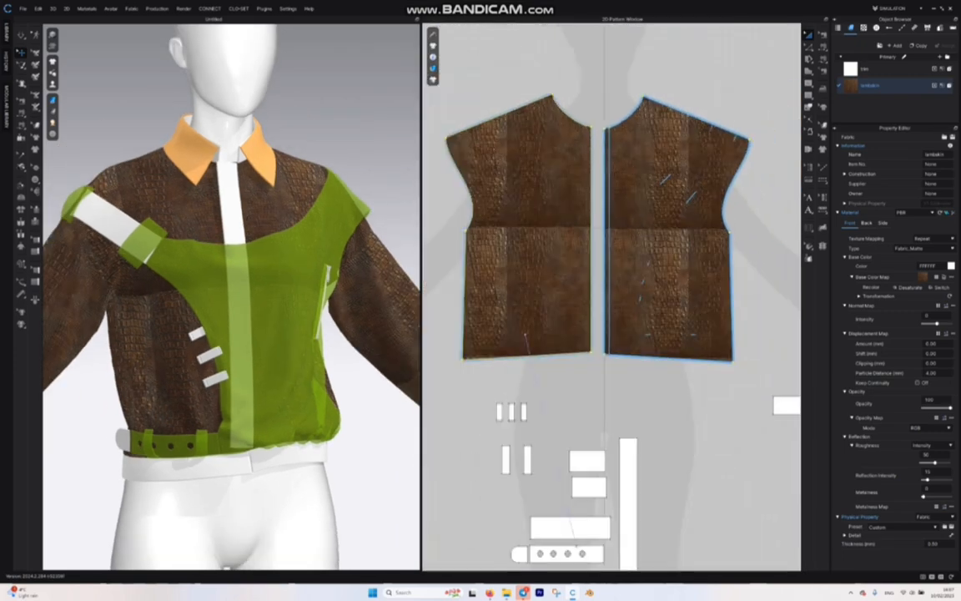
click(526, 334)
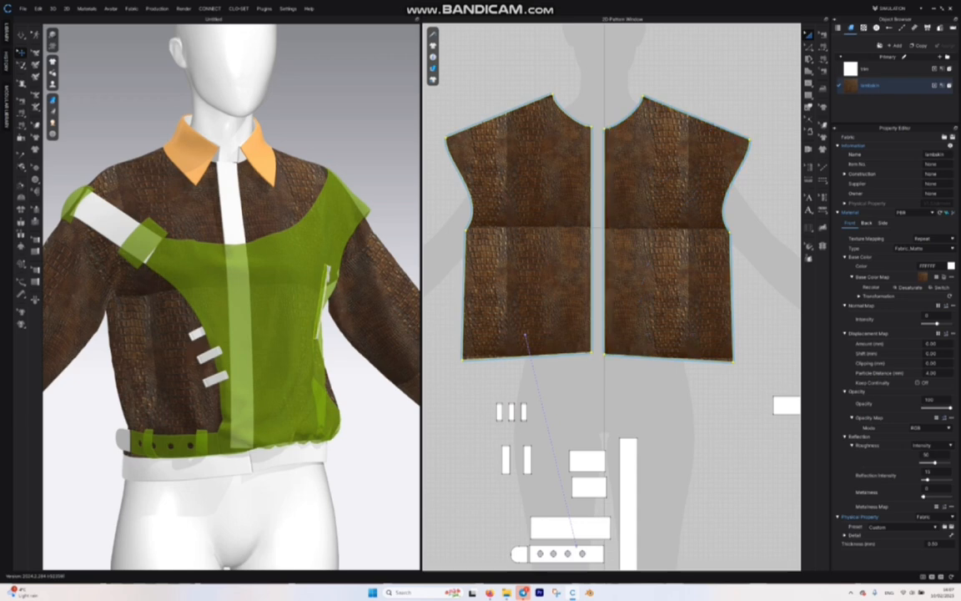
click(944, 277)
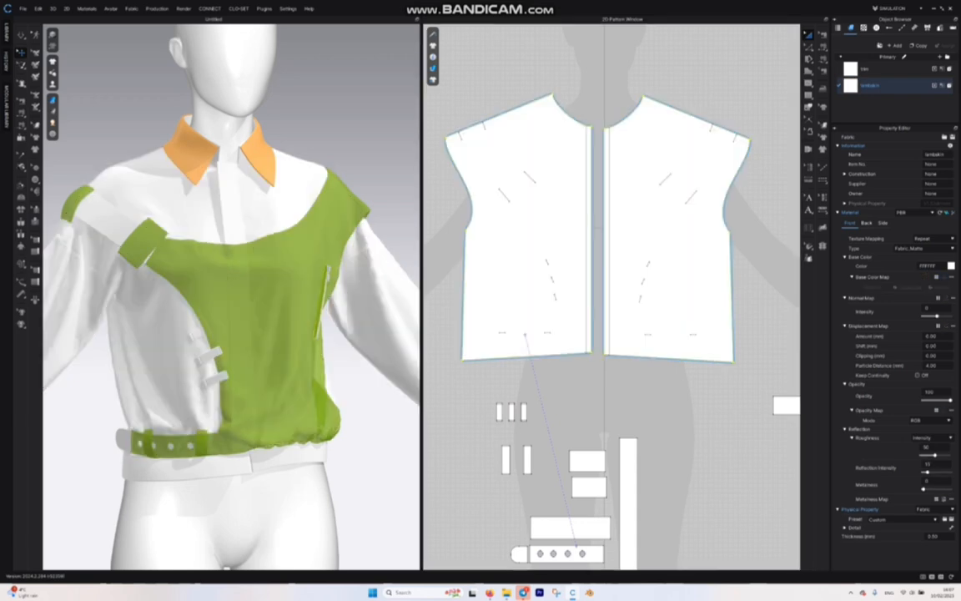
Step: Apply the Taurillon Leather Natural Substance material from the library's Material category to the front bodice pattern
scroll(466, 409, down, 5)
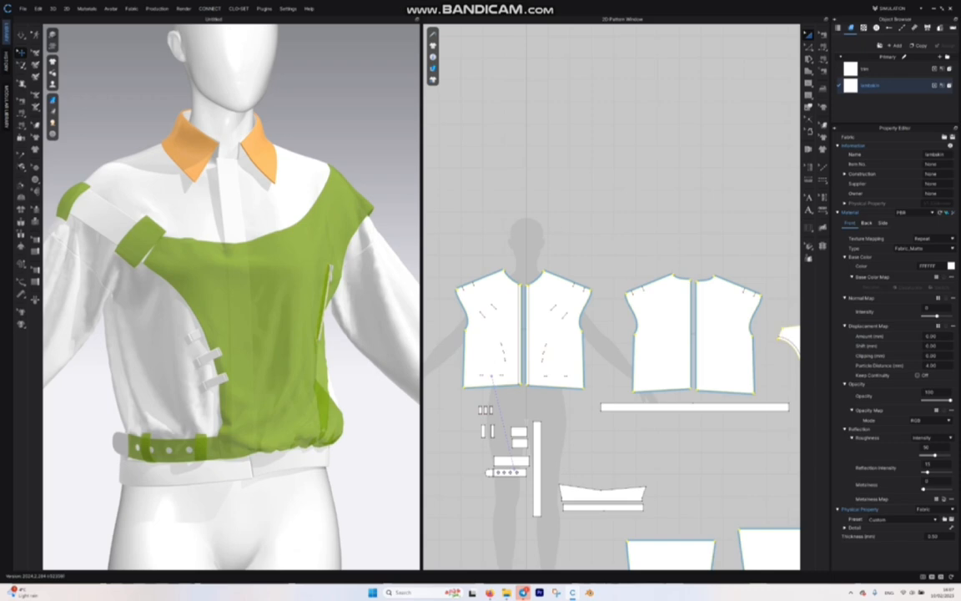
click(6, 33)
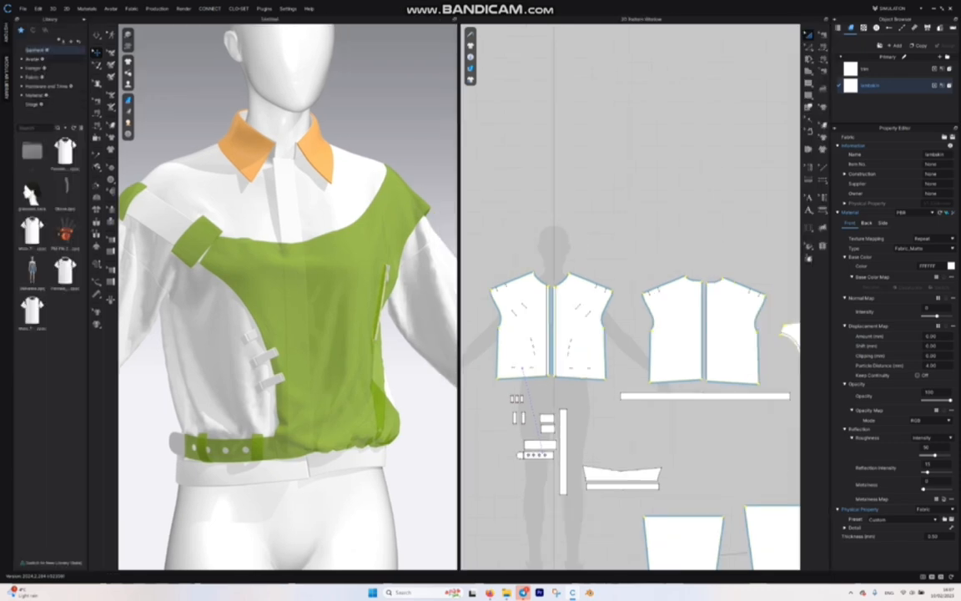
click(33, 95)
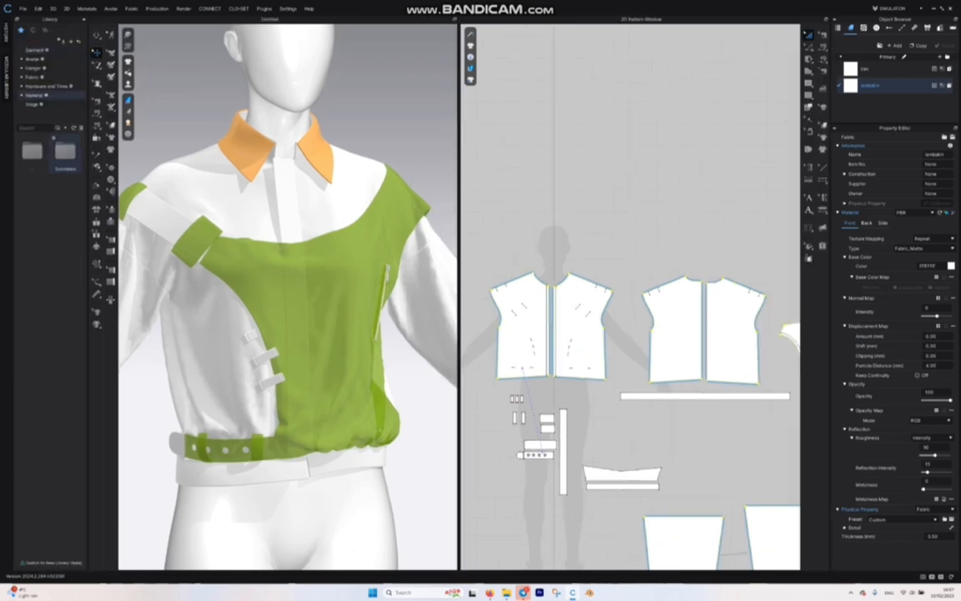
double_click(65, 150)
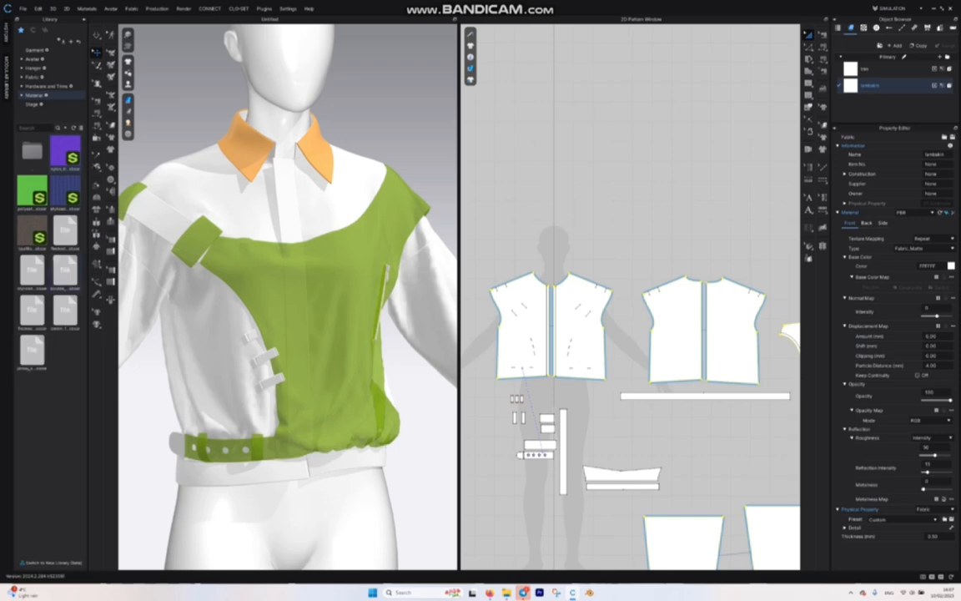
mouse_move(31, 271)
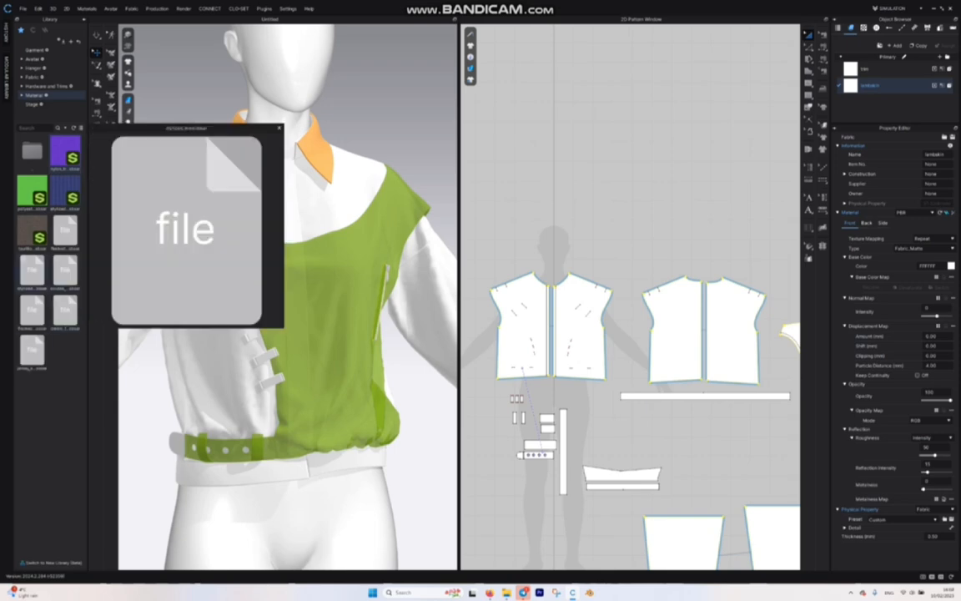
mouse_move(32, 232)
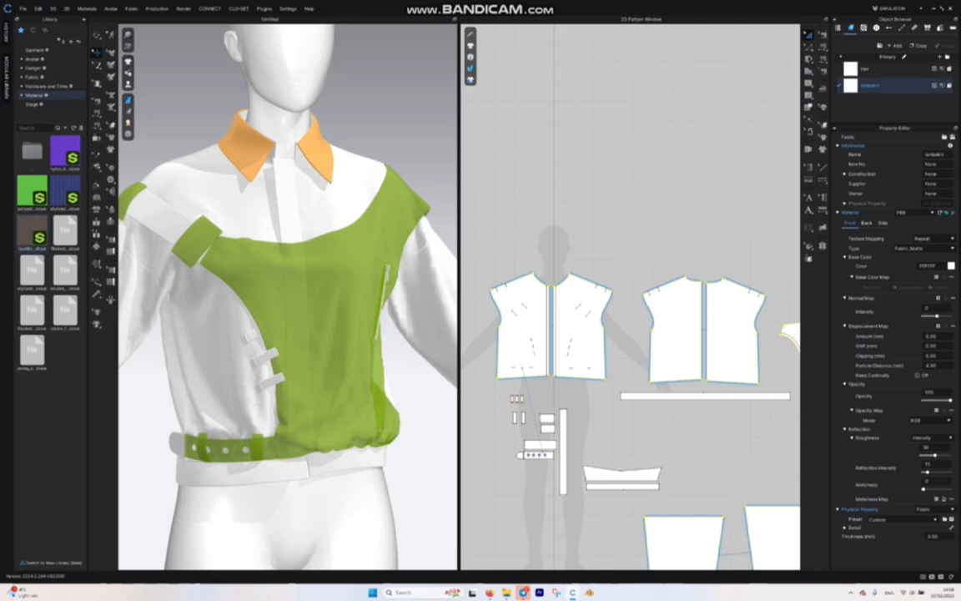
drag(31, 232, 521, 330)
scroll(288, 296, down, 5)
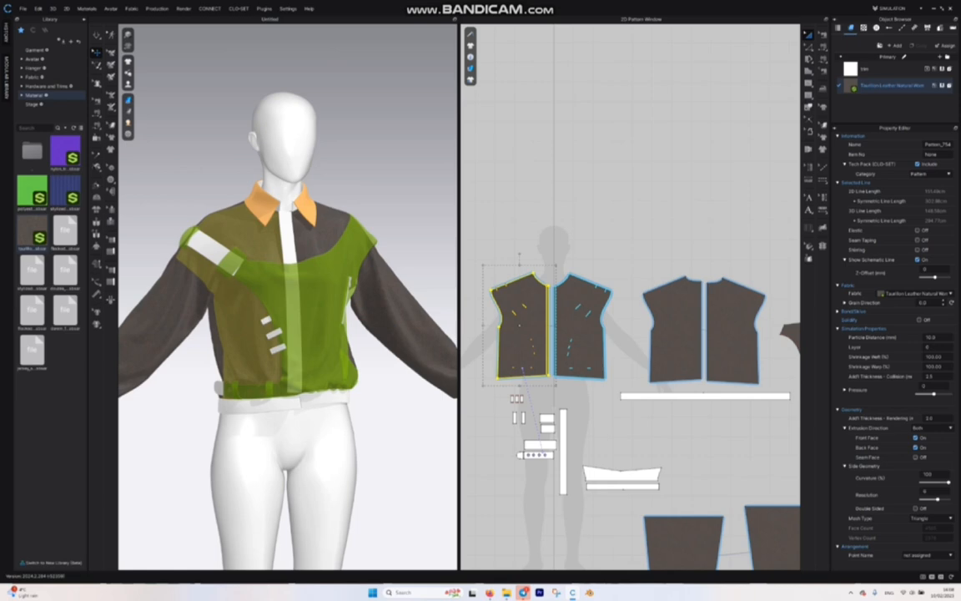
scroll(288, 296, up, 3)
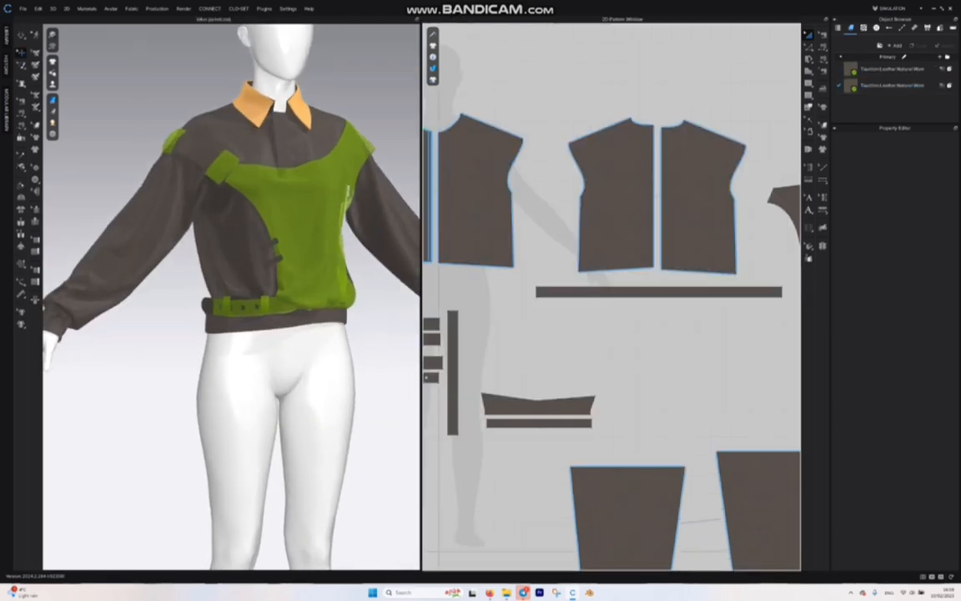
scroll(231, 292, up, 1)
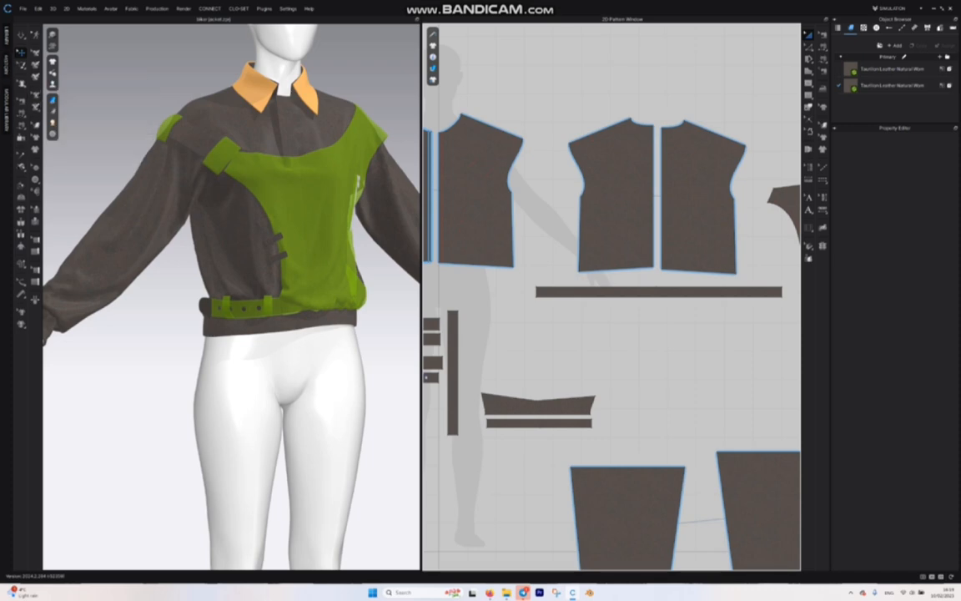
Step: Add the Calf_Used_01 and Damage_01 washing texture graphics from the library's Hardware and Trims category
click(6, 35)
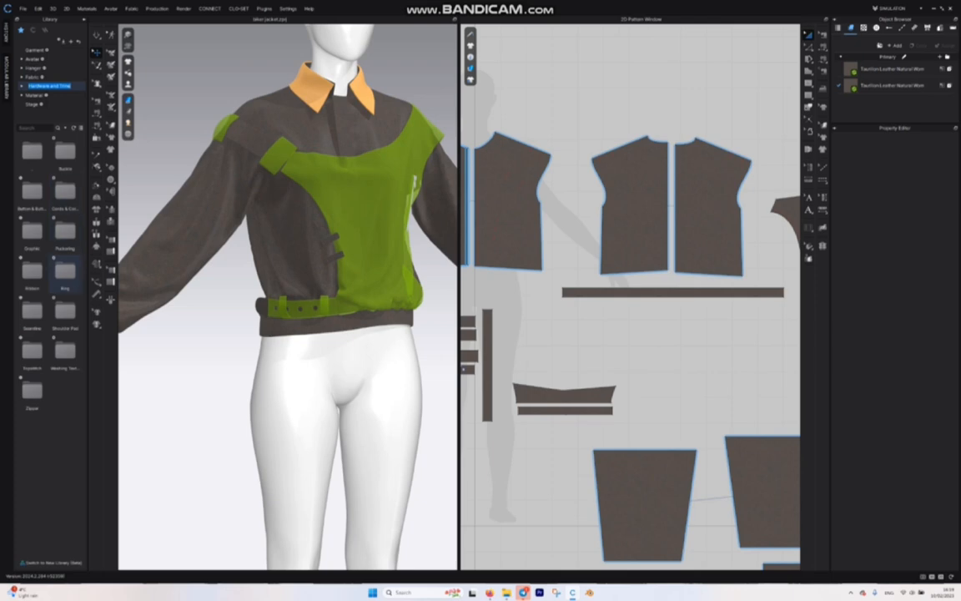
double_click(65, 350)
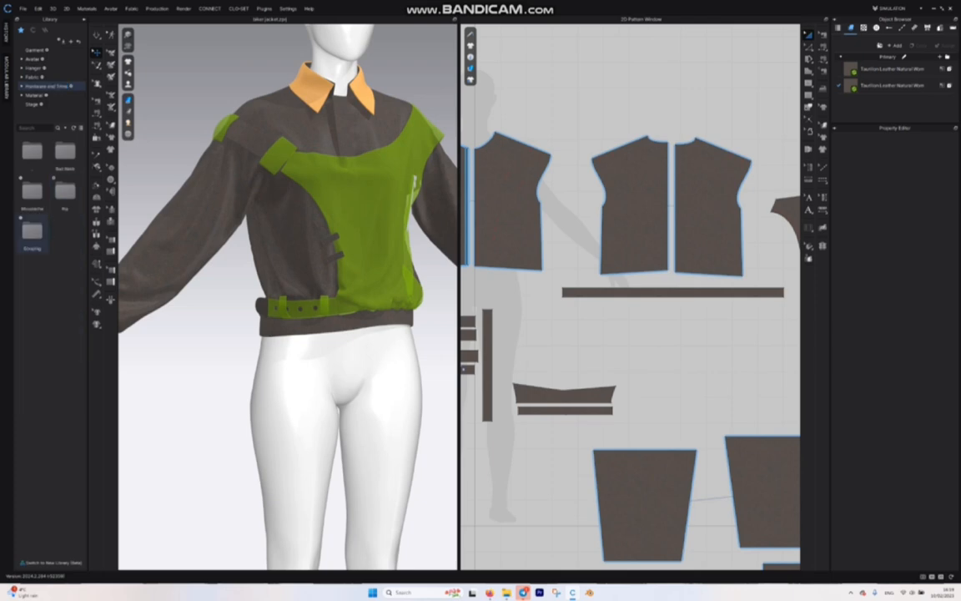
double_click(32, 232)
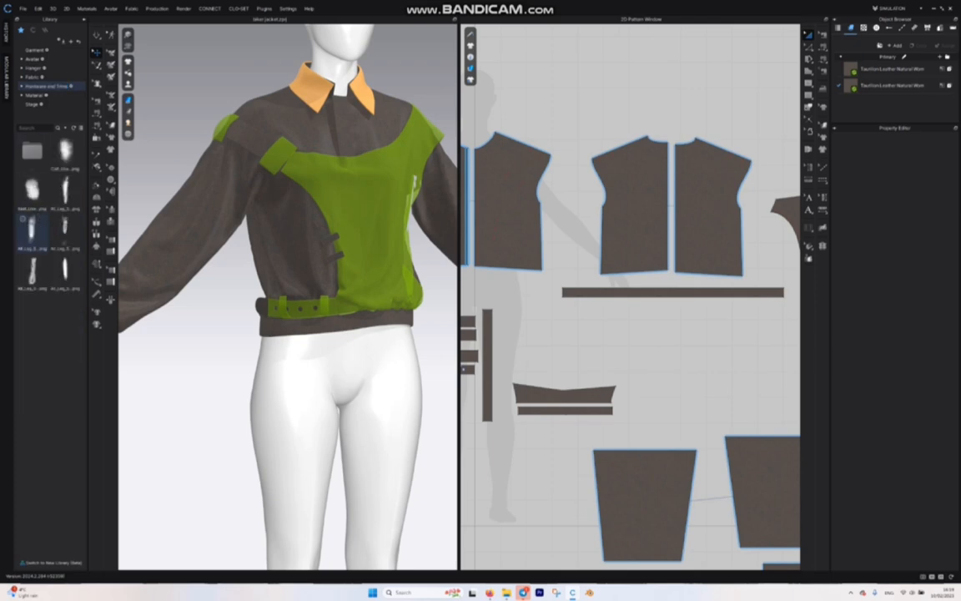
mouse_move(32, 193)
double_click(32, 232)
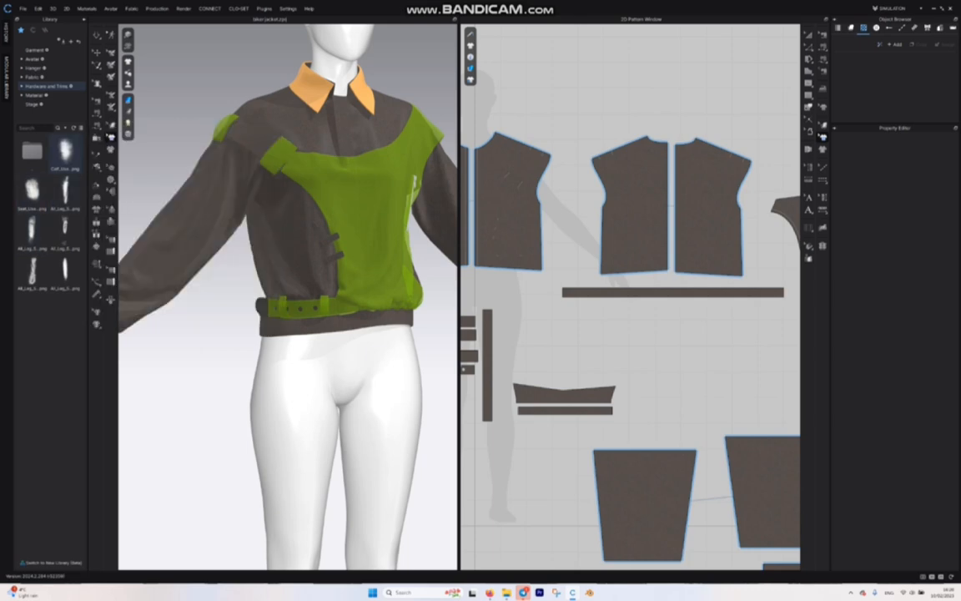
double_click(67, 155)
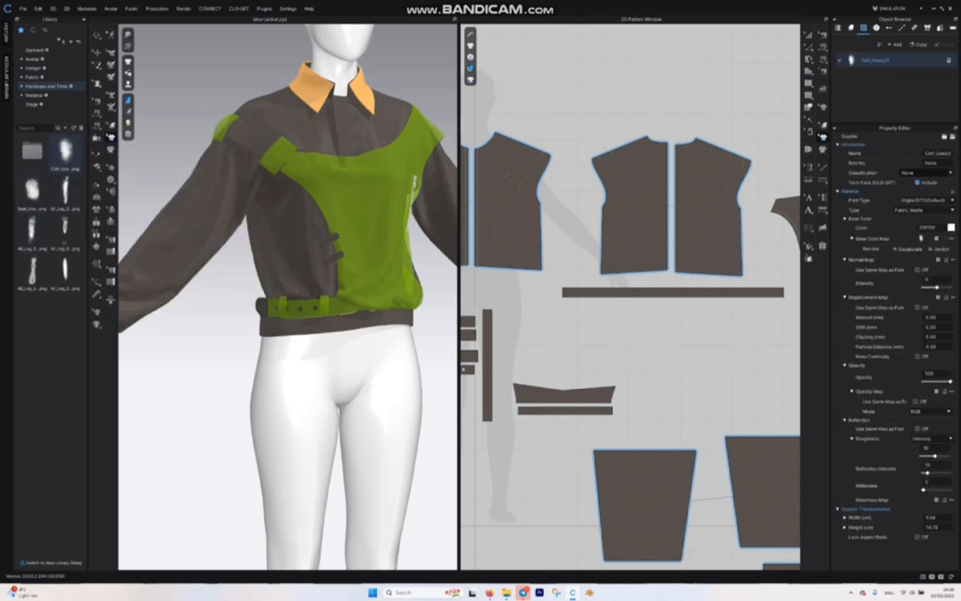
double_click(32, 192)
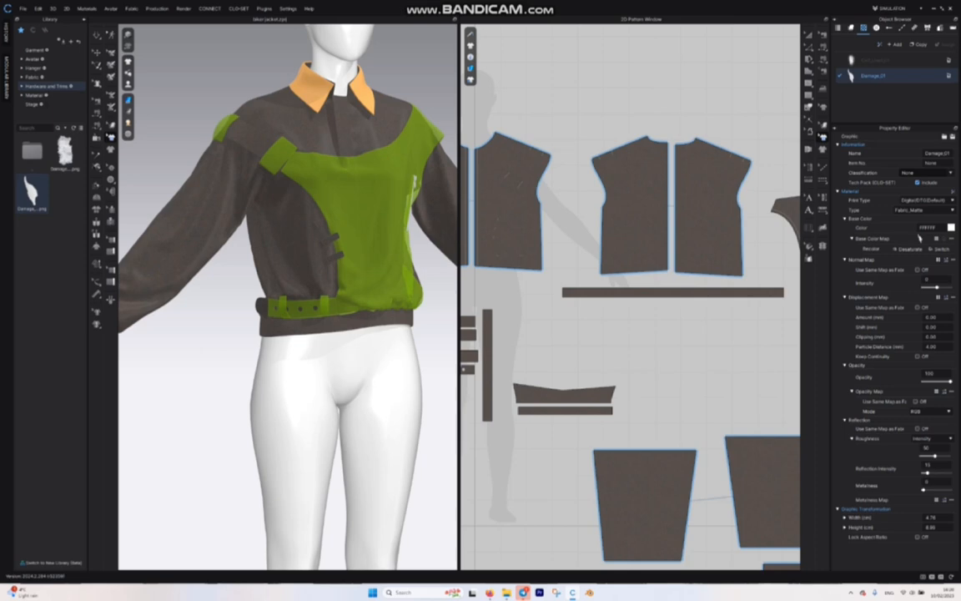
click(82, 20)
Step: Place the Calf_Used_01 graphic near the lower edge of the one-shoulder overlay pattern
scroll(554, 177, down, 5)
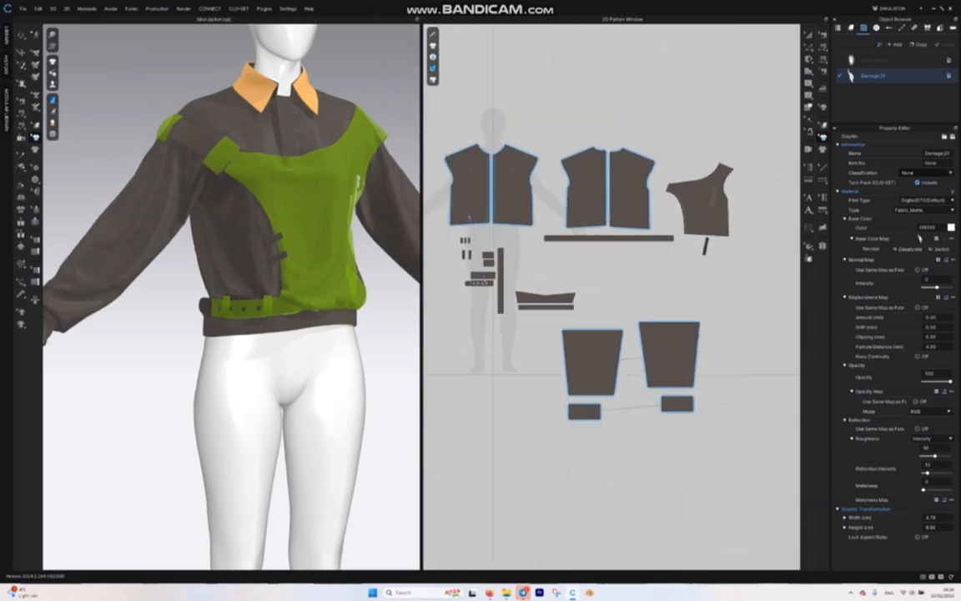
scroll(554, 177, up, 2)
click(852, 61)
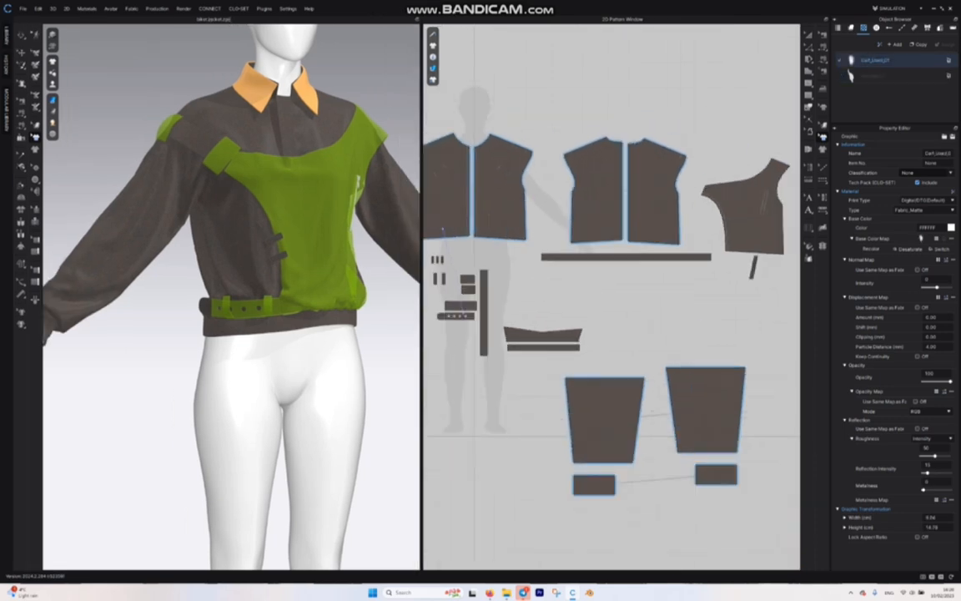
drag(851, 61, 765, 237)
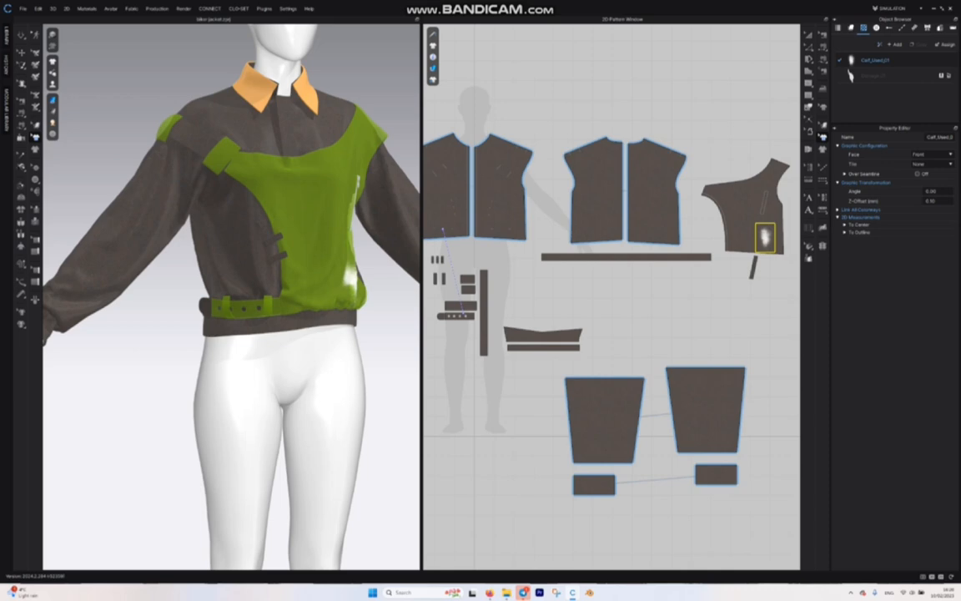
Step: Enlarge the placed Calf_Used_01 graphic to about 14.8 by 22.2 cm, rotate it diagonally, and move it to the overlay pattern's middle
scroll(750, 232, down, 2)
scroll(242, 296, down, 3)
scroll(242, 313, up, 6)
middle_drag(283, 317, 186, 392)
scroll(159, 304, down, 2)
right_drag(250, 359, 179, 357)
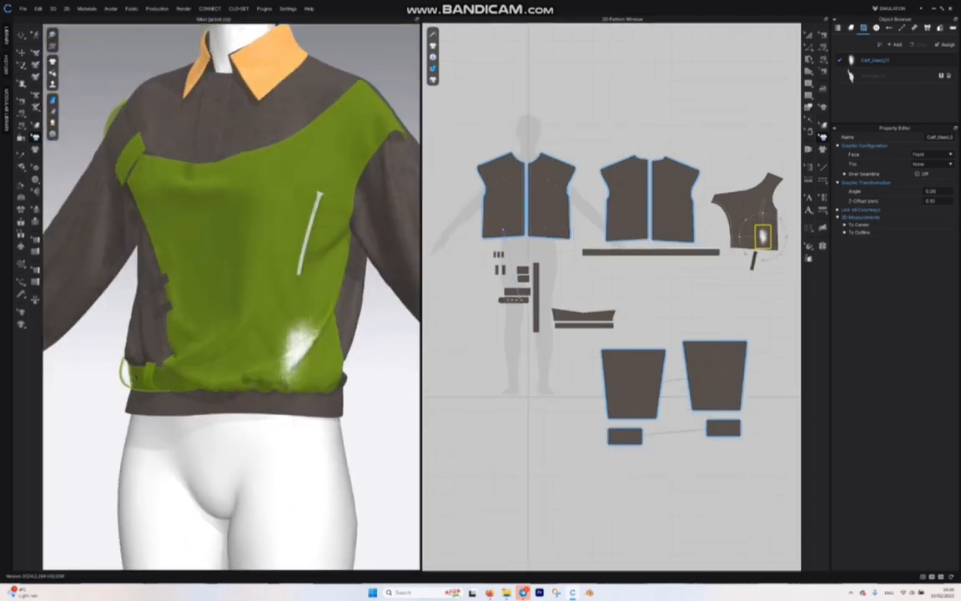
drag(772, 226, 776, 255)
drag(763, 234, 754, 218)
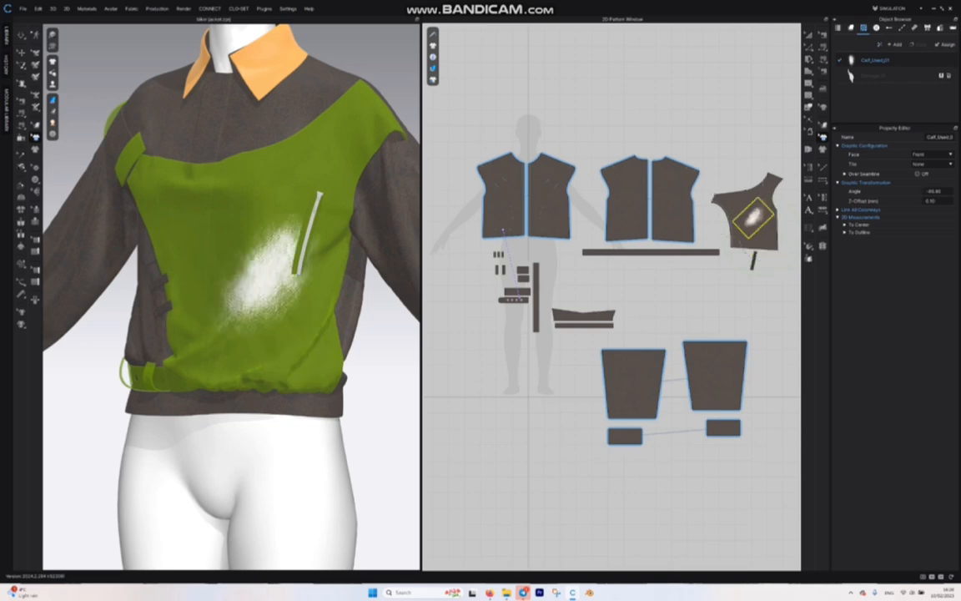
Step: Set the Calf_Used_01 graphic's print type to Blend with Base Fabric
click(876, 60)
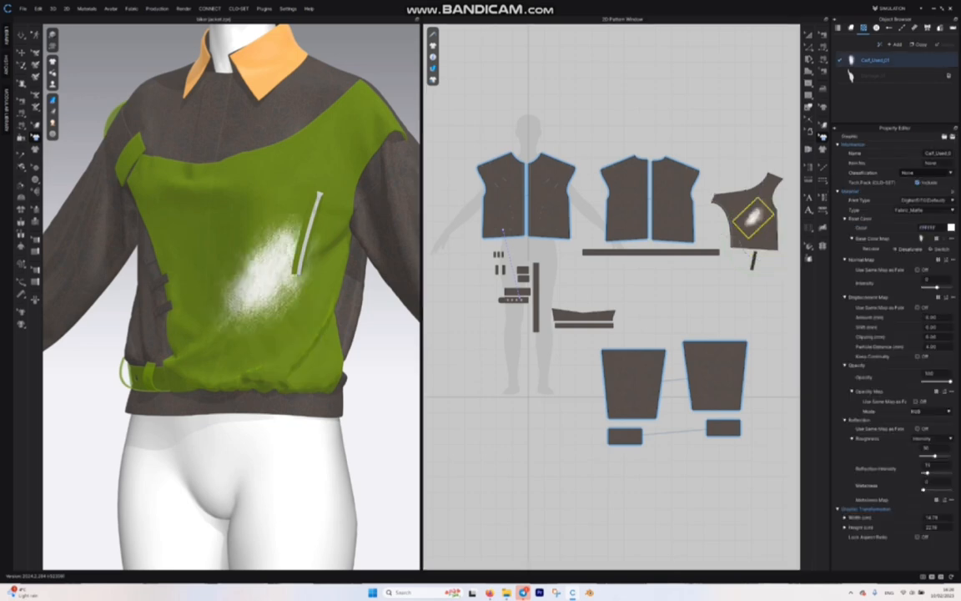
click(926, 200)
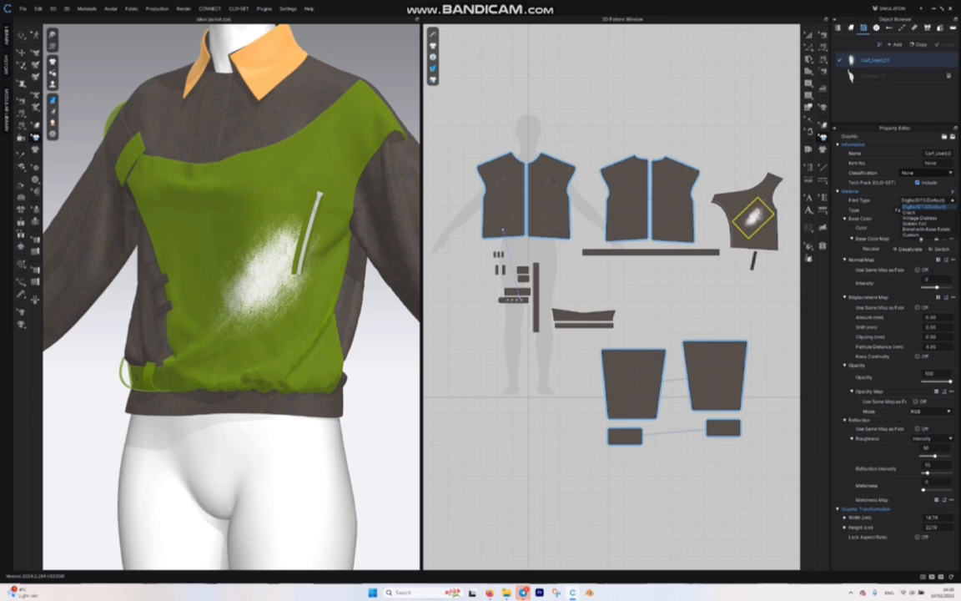
click(927, 229)
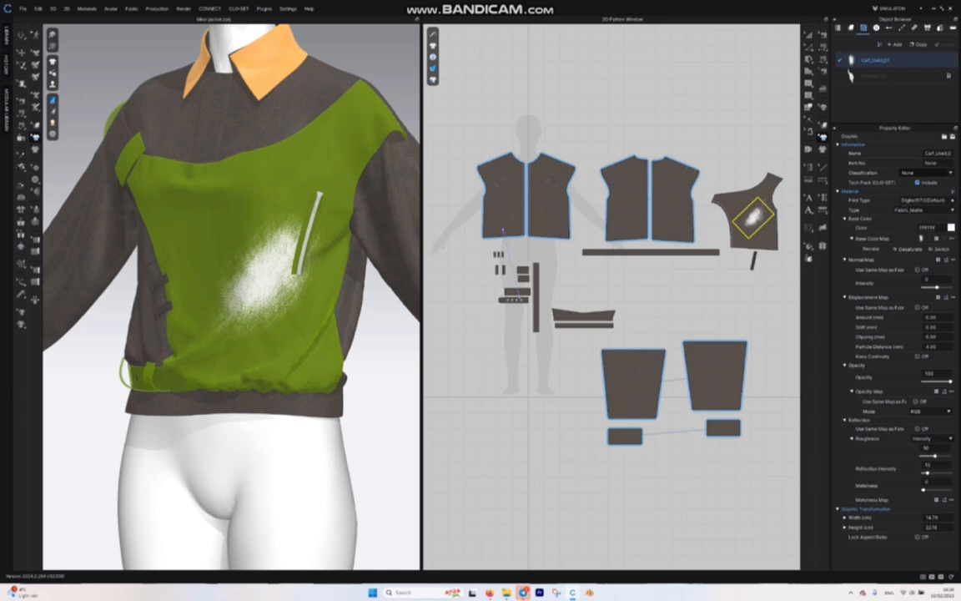
Step: Tint the Calf_Used_01 graphic's base colour with a light peach-orange shade from the colour library
click(951, 227)
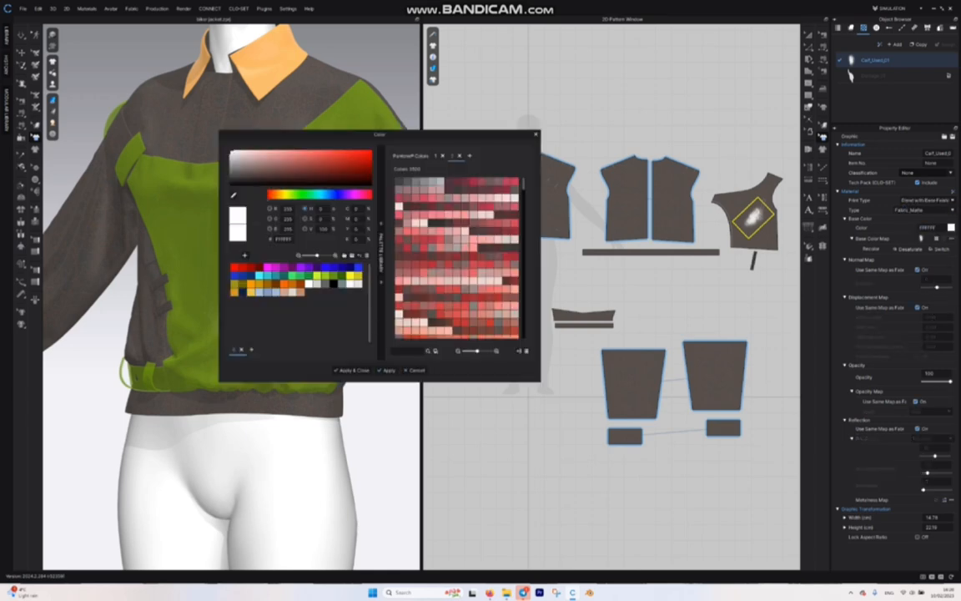
scroll(457, 257, down, 6)
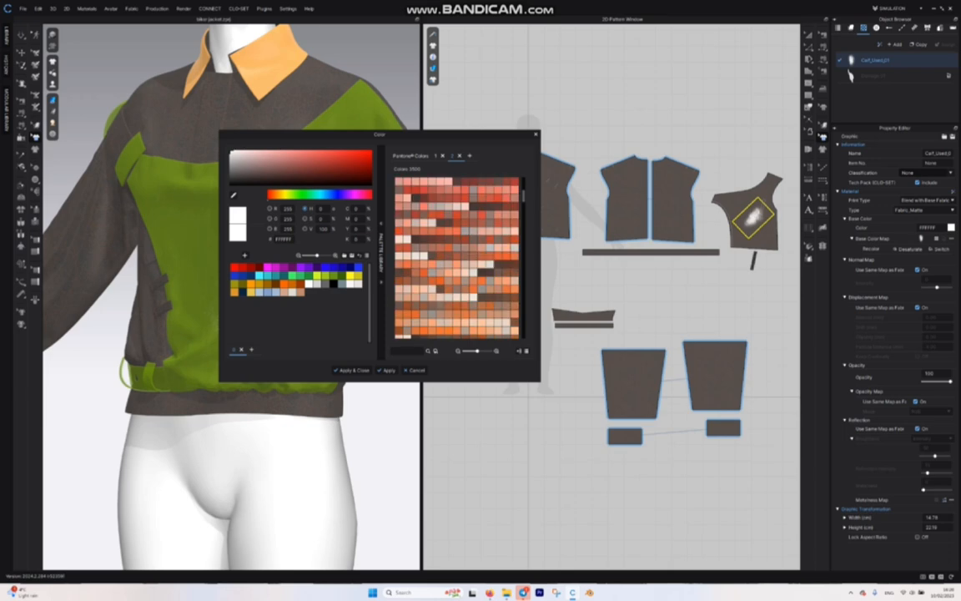
click(424, 281)
click(353, 371)
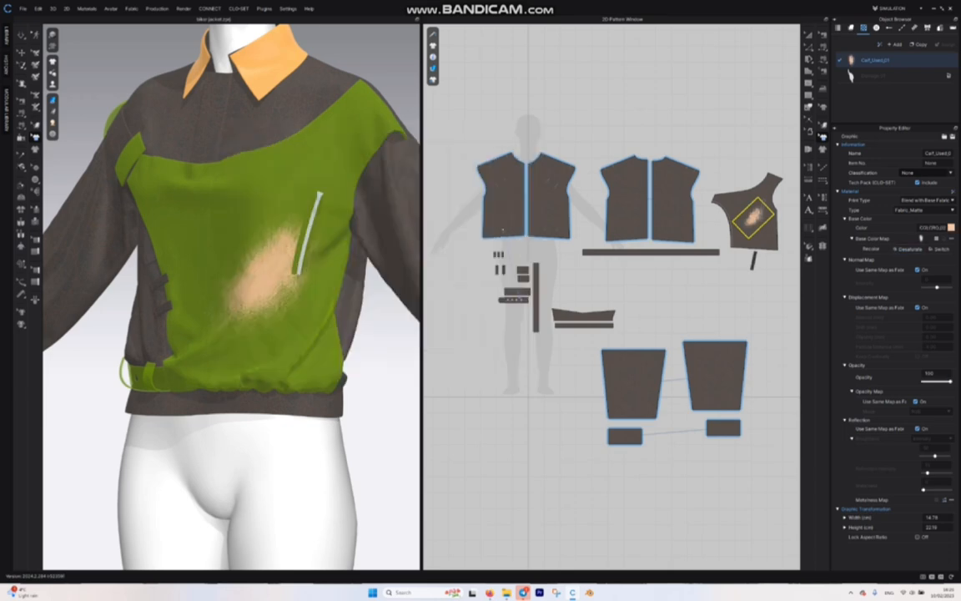
Step: Enlarge the Calf_Used_01 graphic to about 22.6 cm wide and lower its opacity to 11, checking the effect in a render
drag(951, 381, 932, 381)
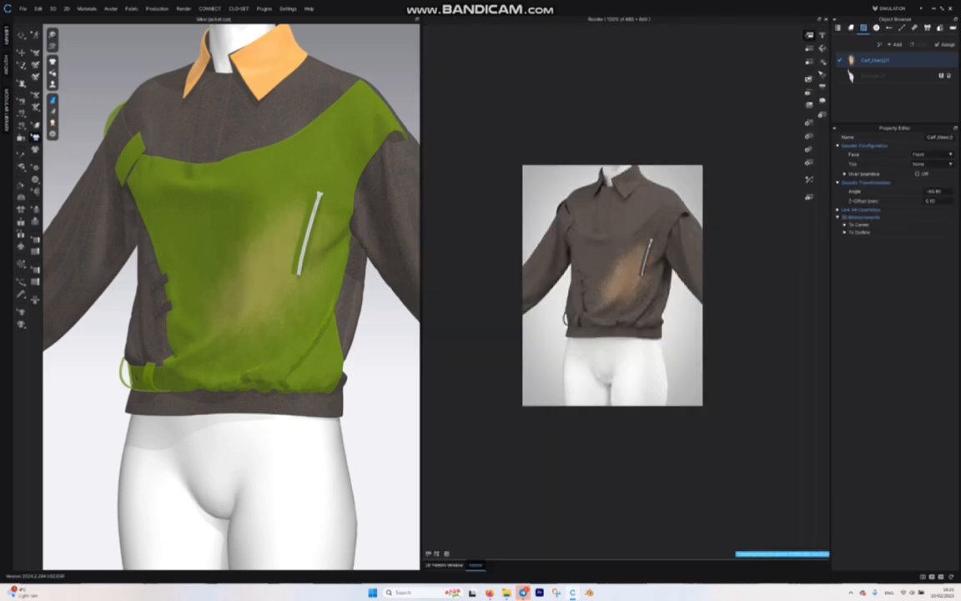
scroll(231, 297, down, 2)
scroll(231, 297, up, 4)
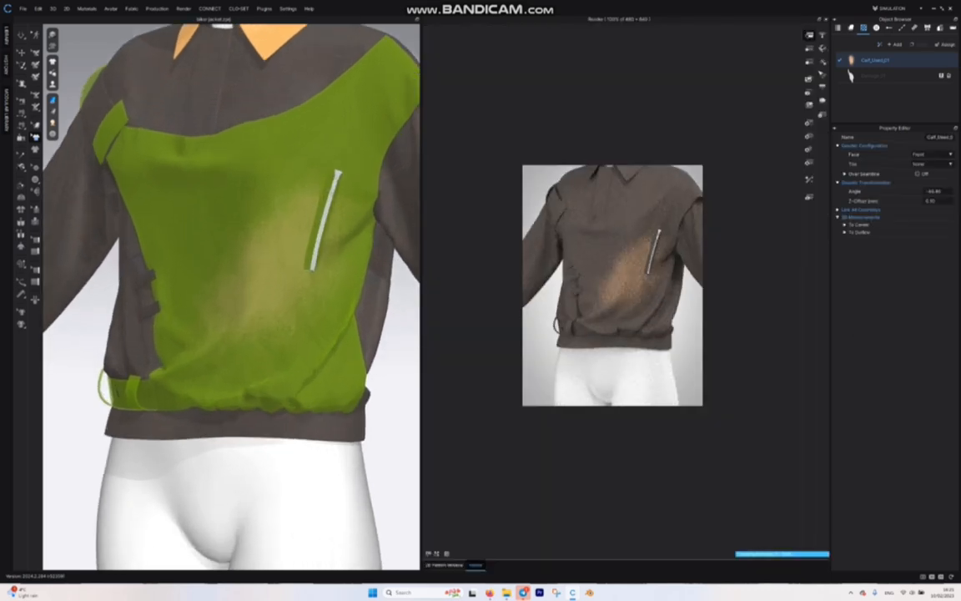
click(876, 60)
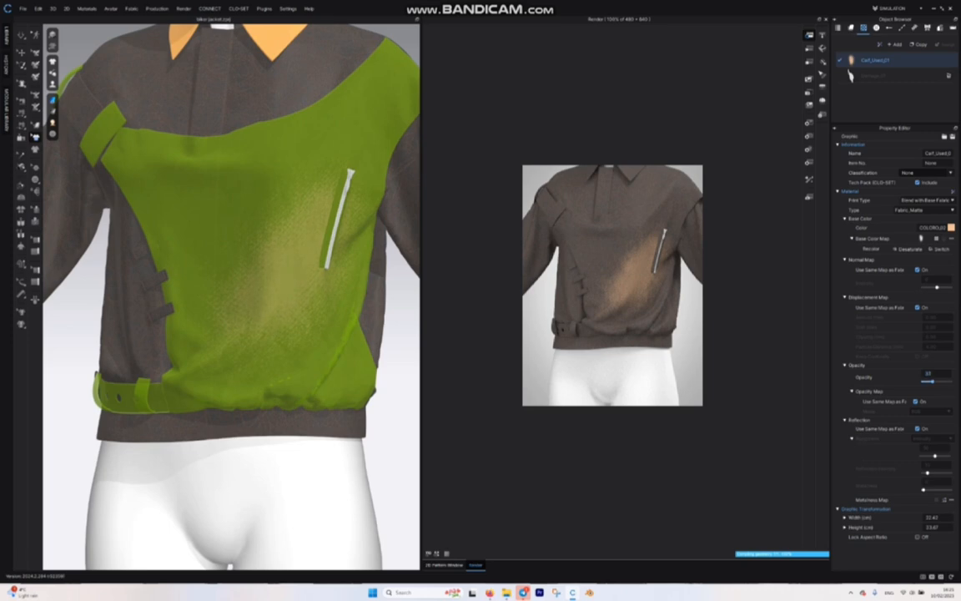
drag(932, 382, 926, 382)
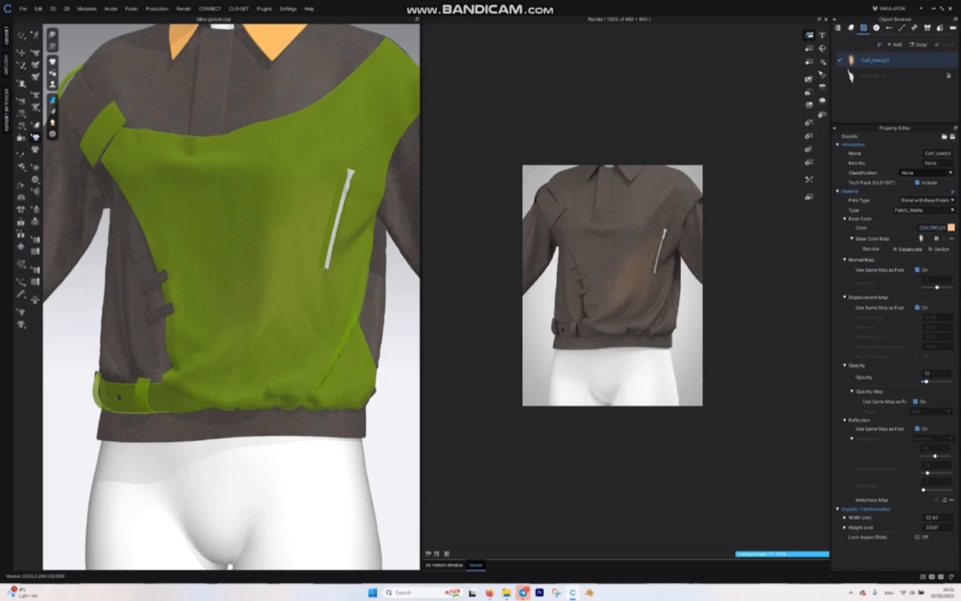
Step: Leave the render view and place the Damage_01 graphic at the armhole-side upper corner of the one-shoulder overlay pattern
click(849, 75)
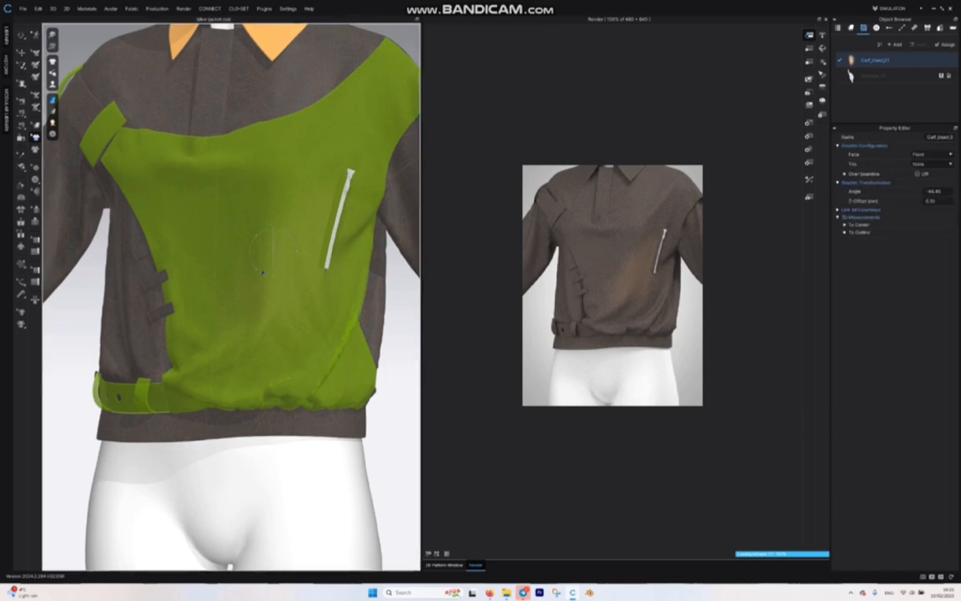
click(826, 19)
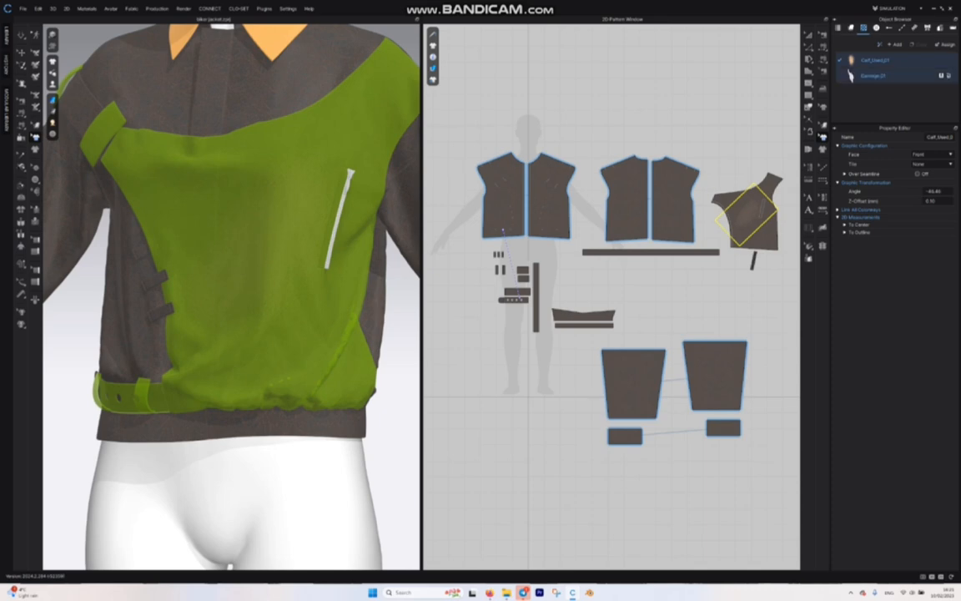
click(849, 75)
scroll(591, 195, up, 6)
scroll(698, 193, down, 4)
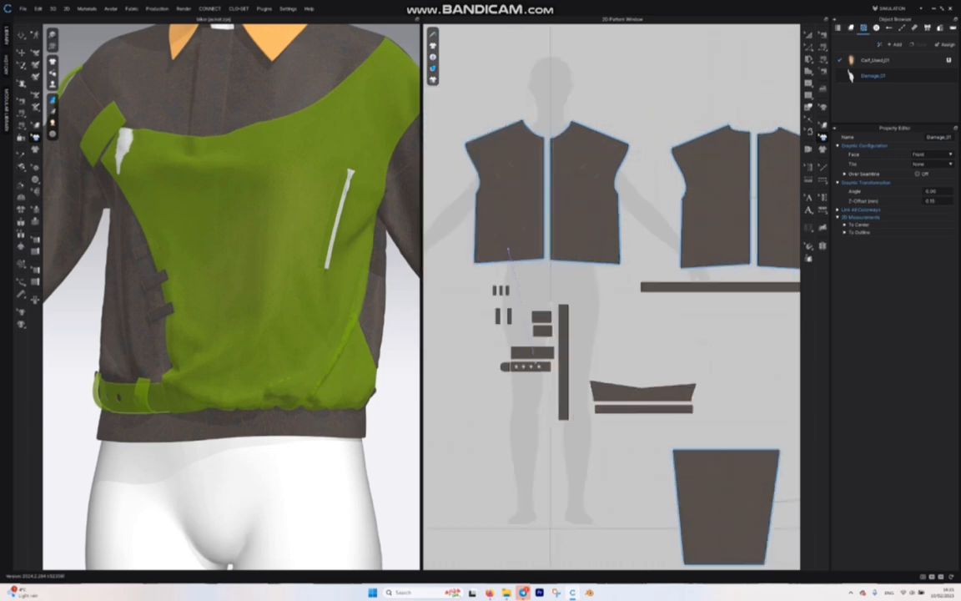
middle_drag(771, 193, 513, 221)
scroll(573, 222, up, 3)
scroll(648, 220, up, 5)
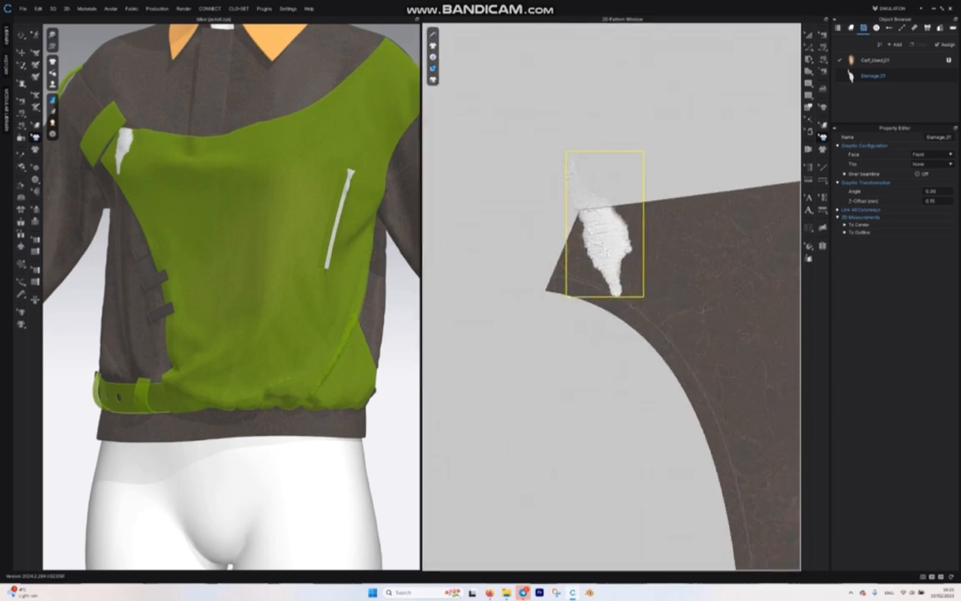
Step: Move the Damage_01 graphic onto the overlay pattern's curved armhole edge and rotate it about 36 degrees to follow the curve
drag(611, 238, 657, 316)
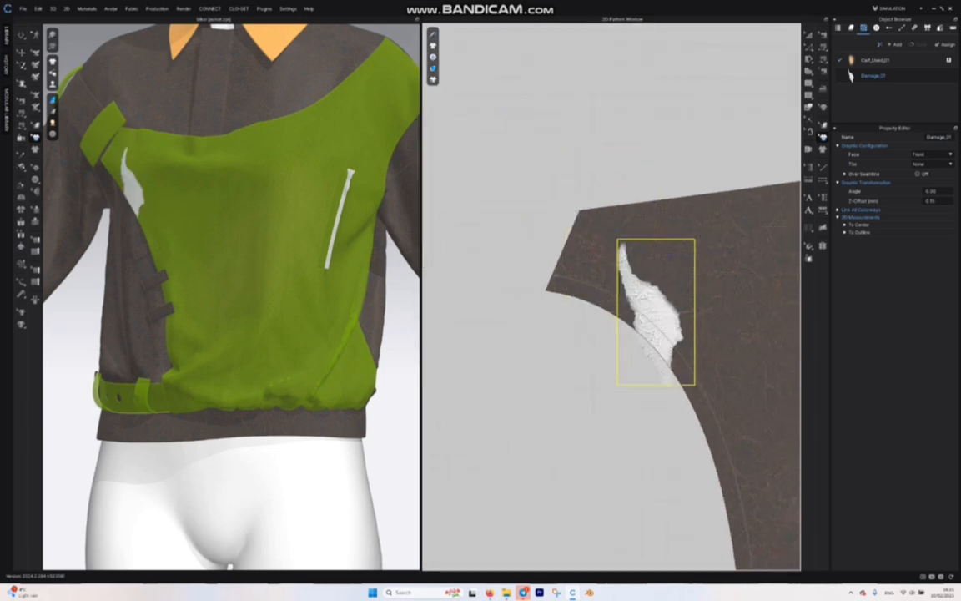
drag(656, 225, 588, 254)
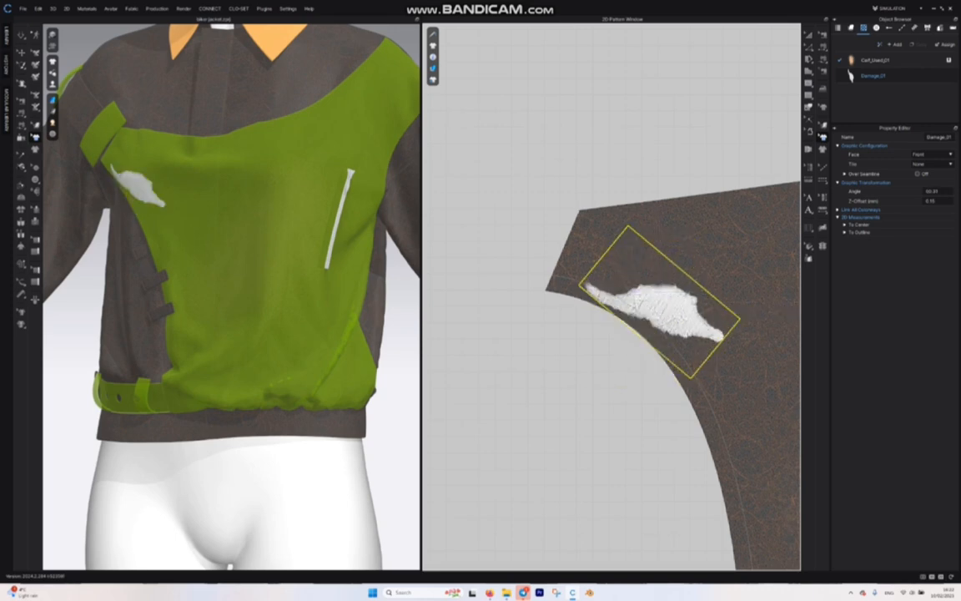
drag(628, 225, 647, 221)
drag(640, 297, 636, 301)
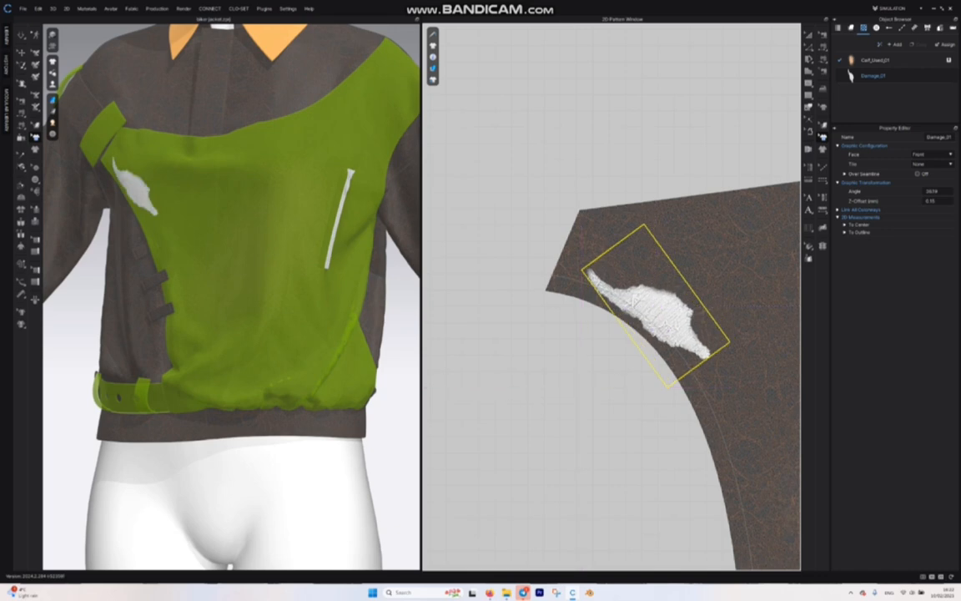
Step: Set the Damage_01 graphic's print type to Blend with Base Fabric
click(851, 75)
click(927, 201)
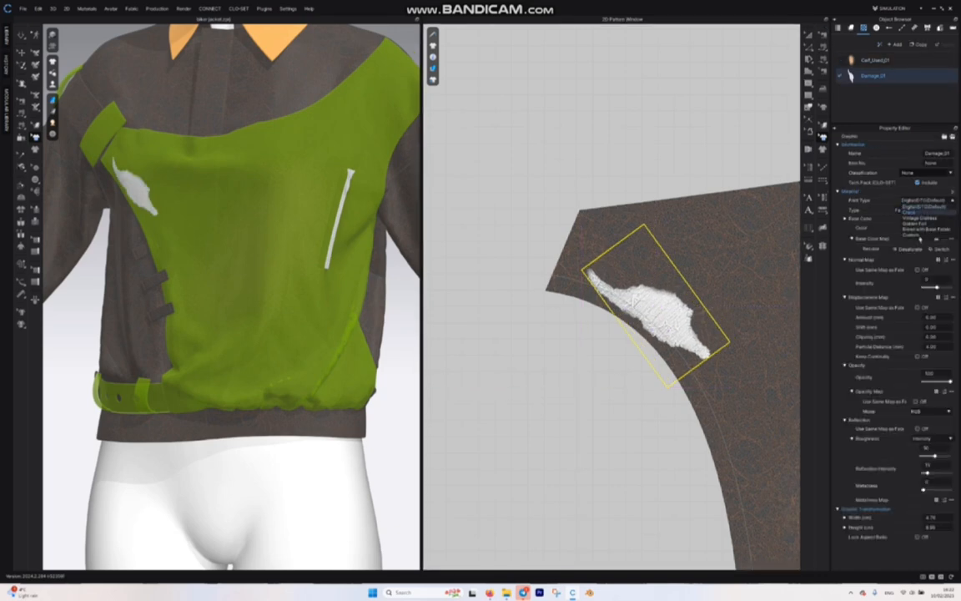
click(921, 231)
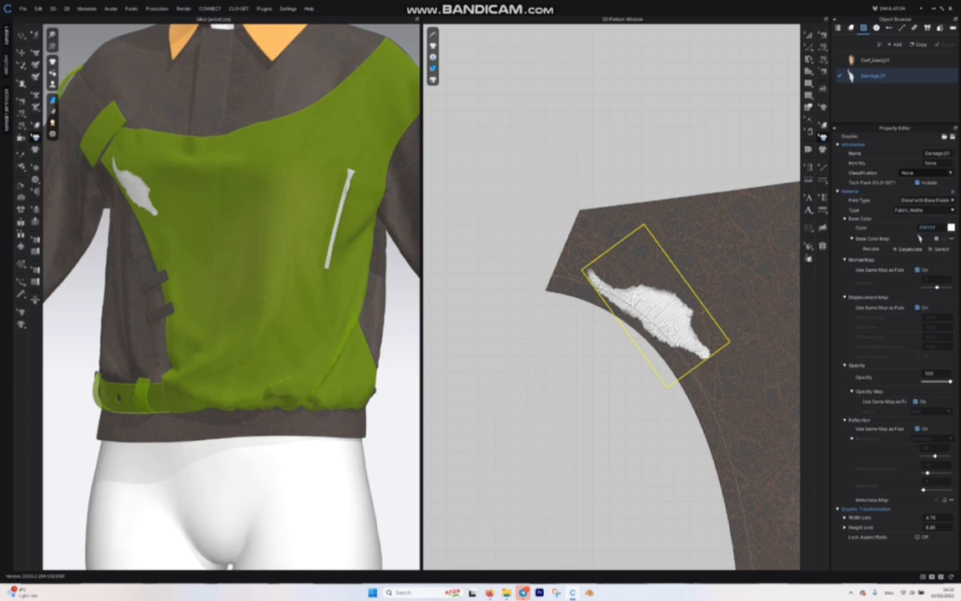
Step: Tint the Damage_01 graphic's base colour a dark grey-brown
click(920, 236)
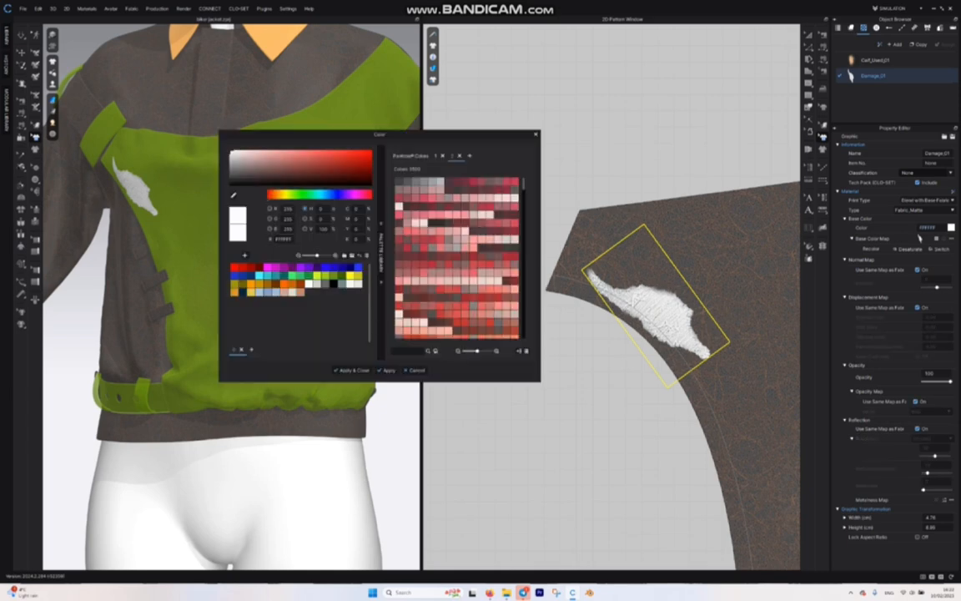
click(276, 285)
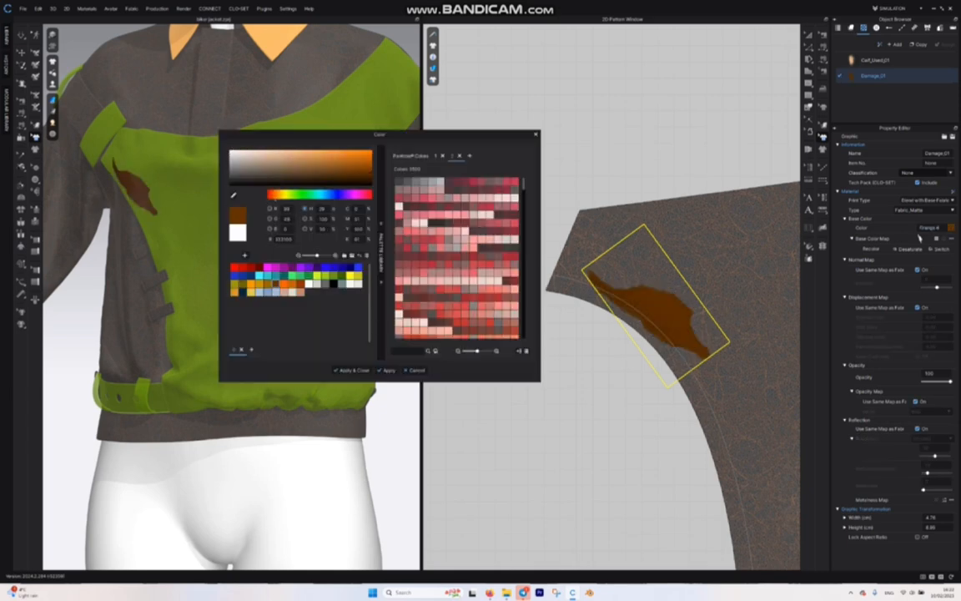
click(240, 174)
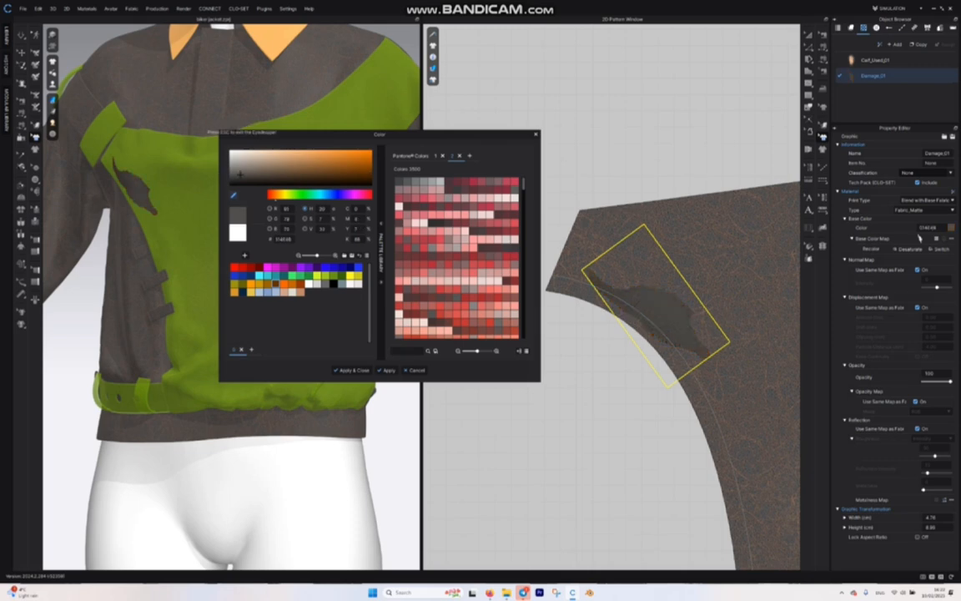
click(351, 370)
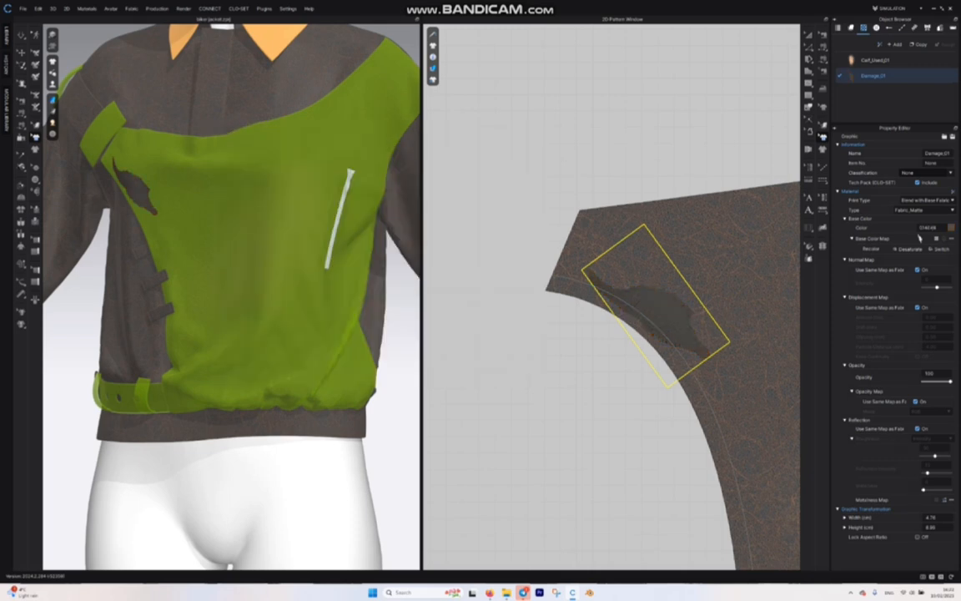
Step: Render the jacket front close up to examine how the damage and worn graphics look on the leather
click(183, 9)
click(185, 17)
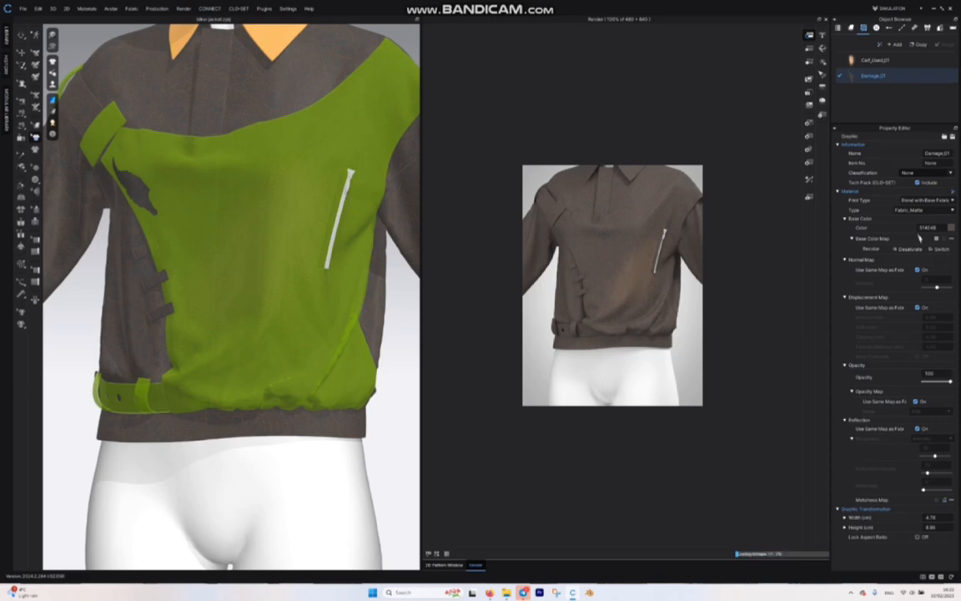
scroll(231, 298, up, 3)
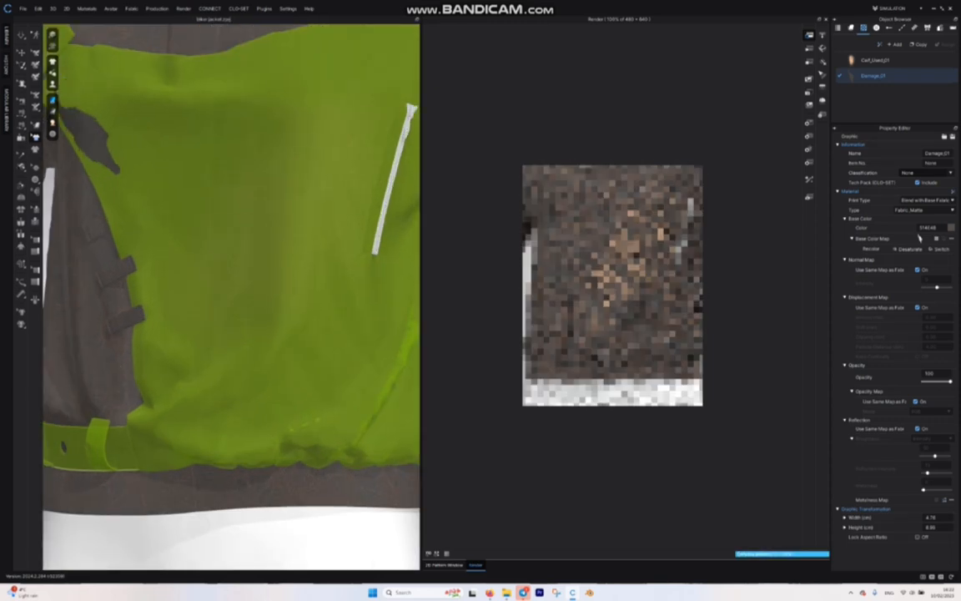
click(436, 553)
middle_drag(231, 284, 266, 348)
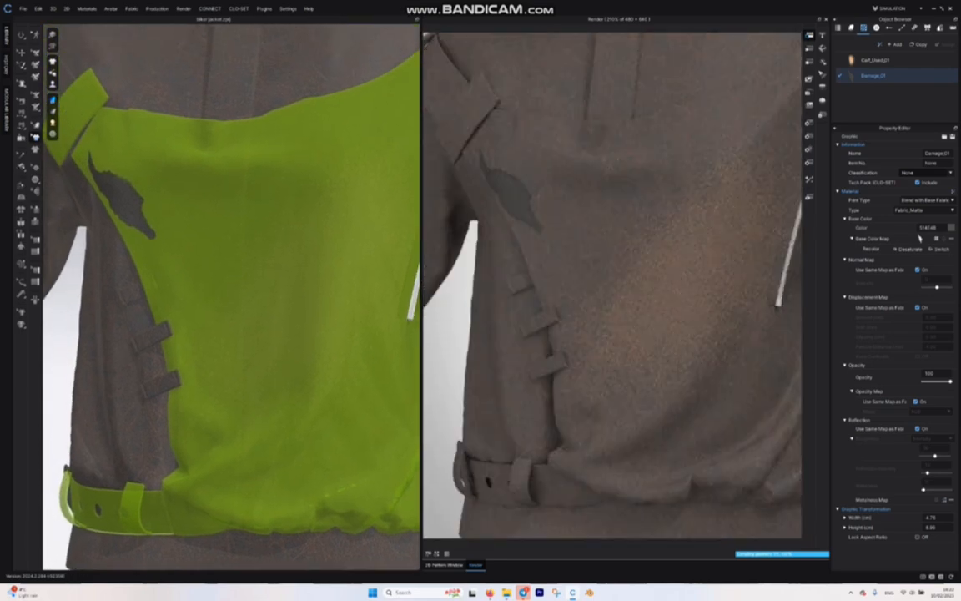
Step: Recolour the Damage_01 graphic to the lighter beige-brown A78C7F and lower its opacity to 28
click(920, 239)
mouse_move(380, 135)
mouse_down()
mouse_move(318, 167)
mouse_move(268, 240)
mouse_up()
click(180, 264)
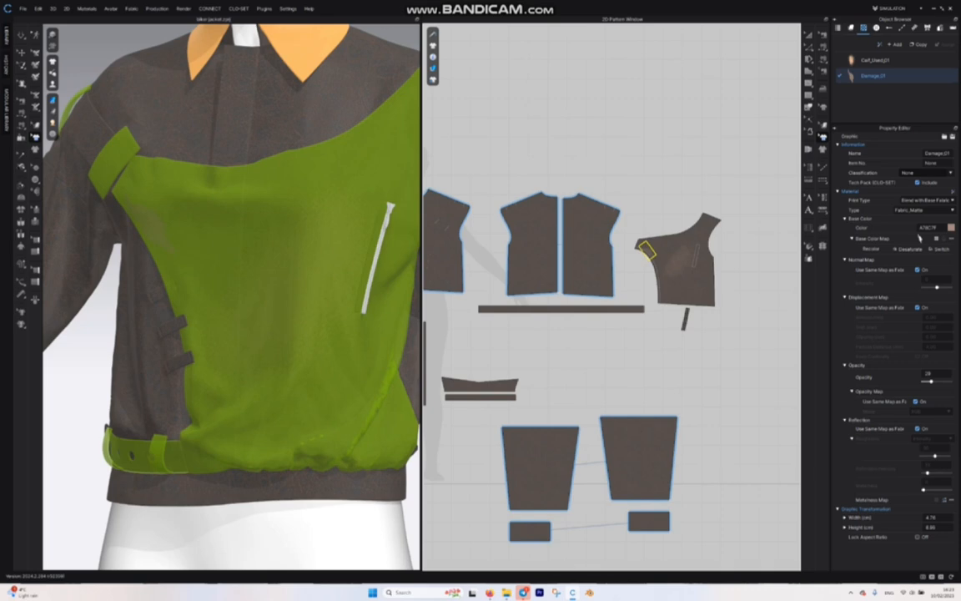
Step: Activate Segment Topstitch and set the Default Topstitch's base colour to Orange 1
scroll(686, 205, up, 4)
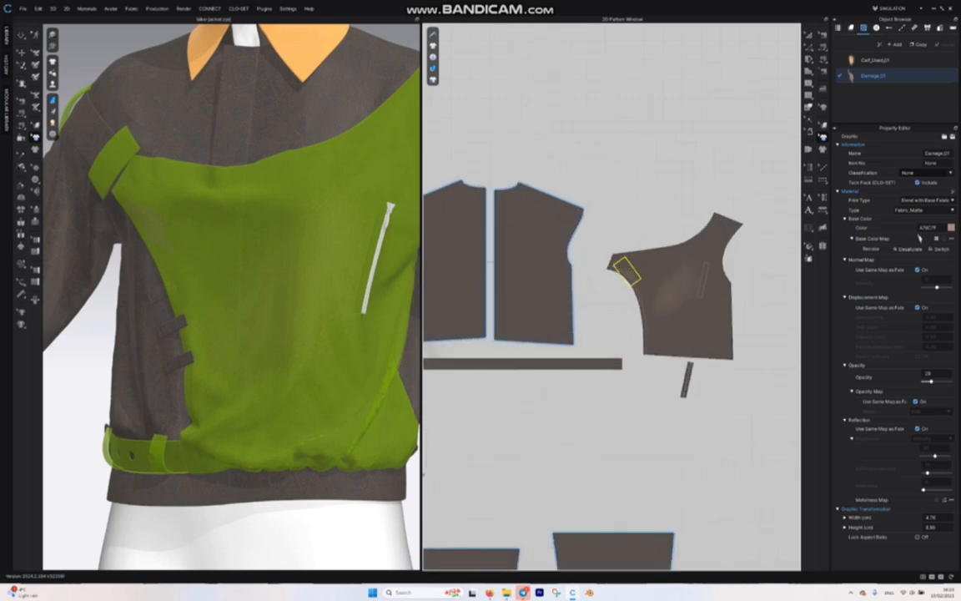
scroll(680, 208, down, 6)
scroll(645, 210, up, 3)
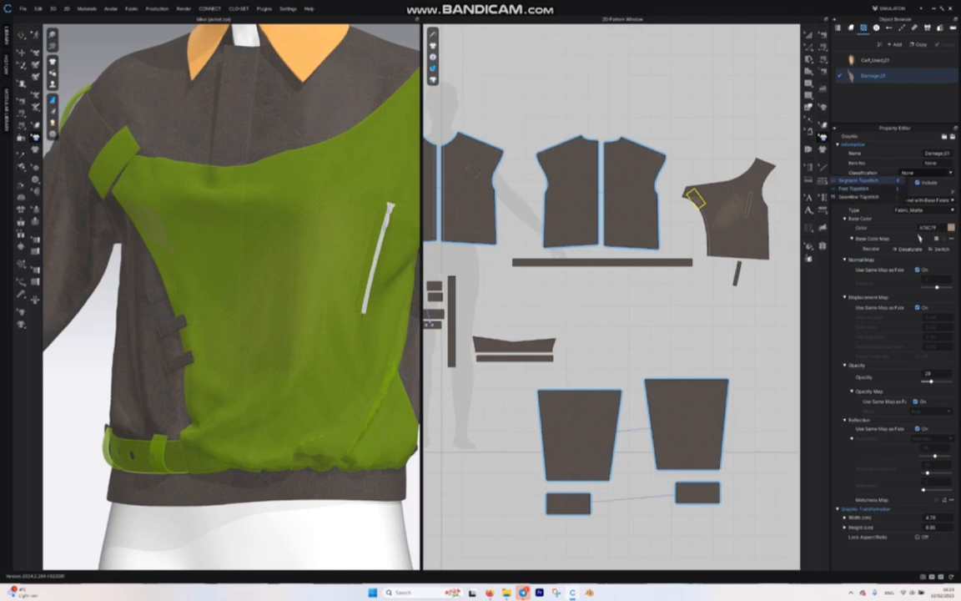
click(858, 180)
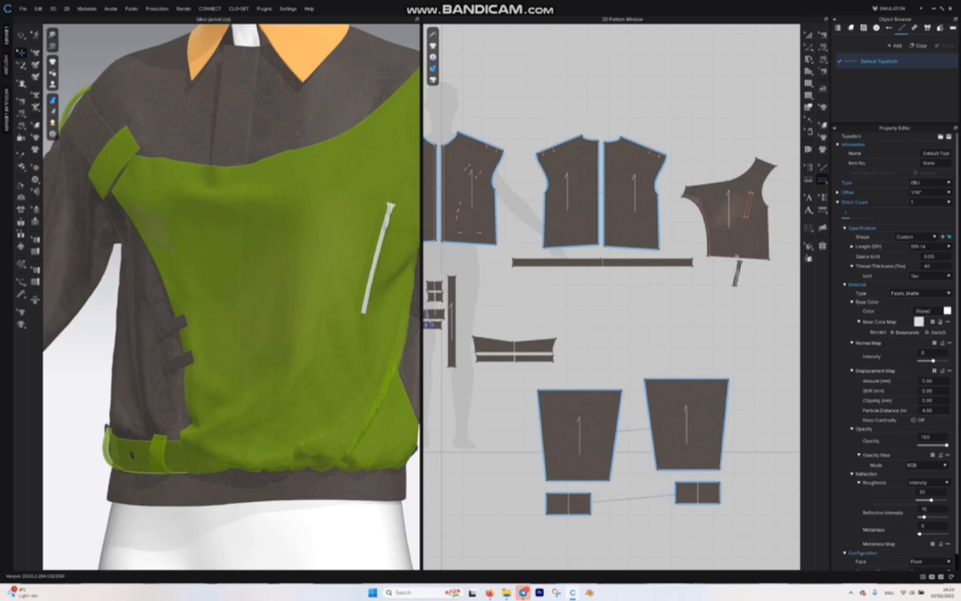
click(947, 311)
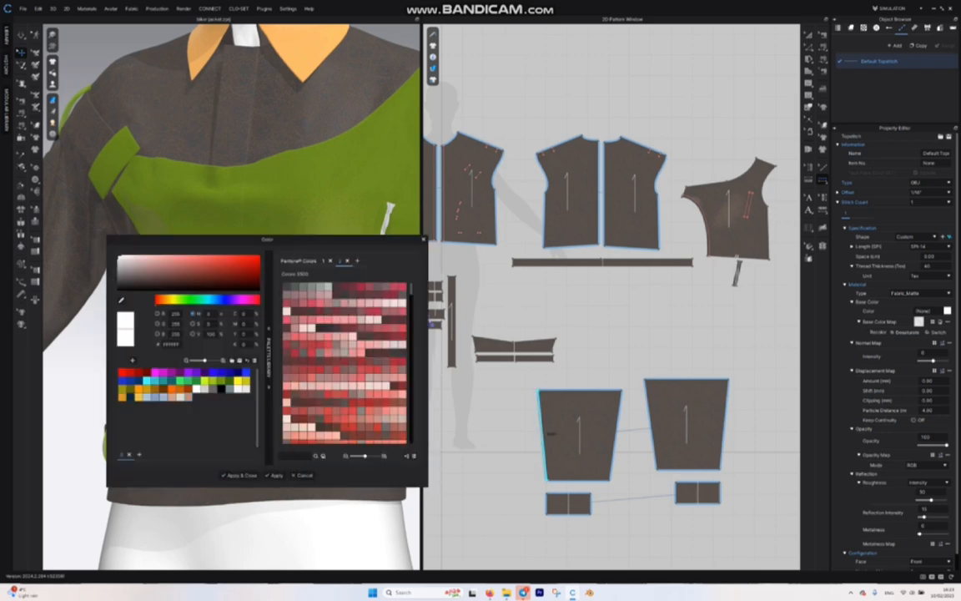
click(138, 397)
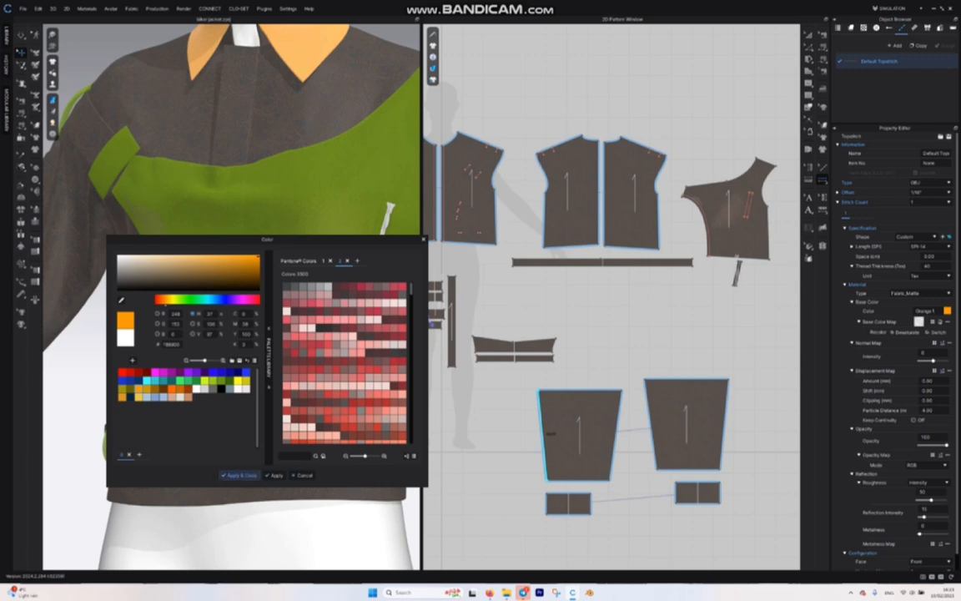
click(239, 475)
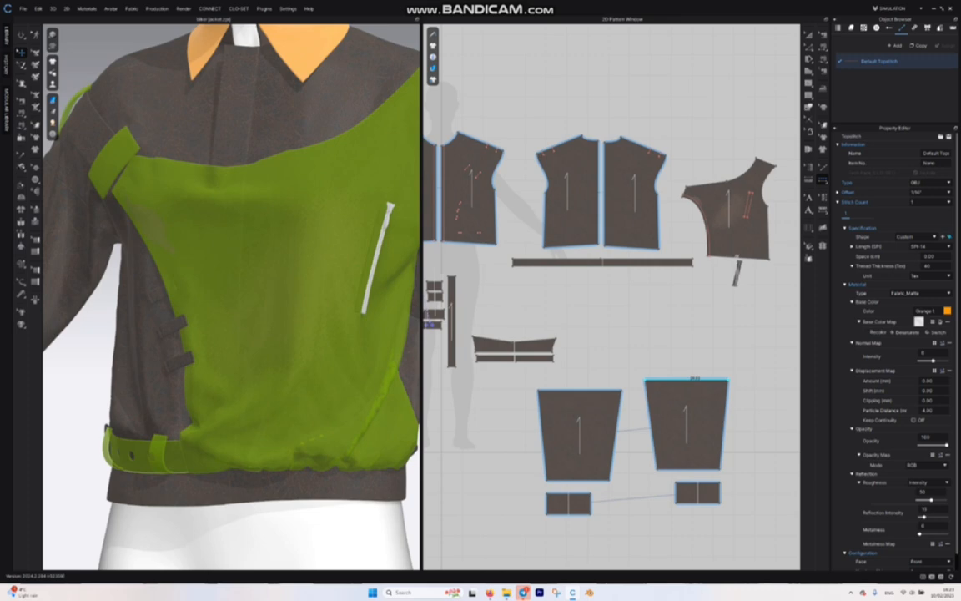
Step: Set the Default Topstitch to the Texture type with a 3/8" offset and a thread thickness of 400 Tex
click(929, 266)
text(400)
key(Return)
Step: Use Free Topstitch to stitch around the overlay pattern, down the centre front edges and along the long horizontal strip
click(823, 167)
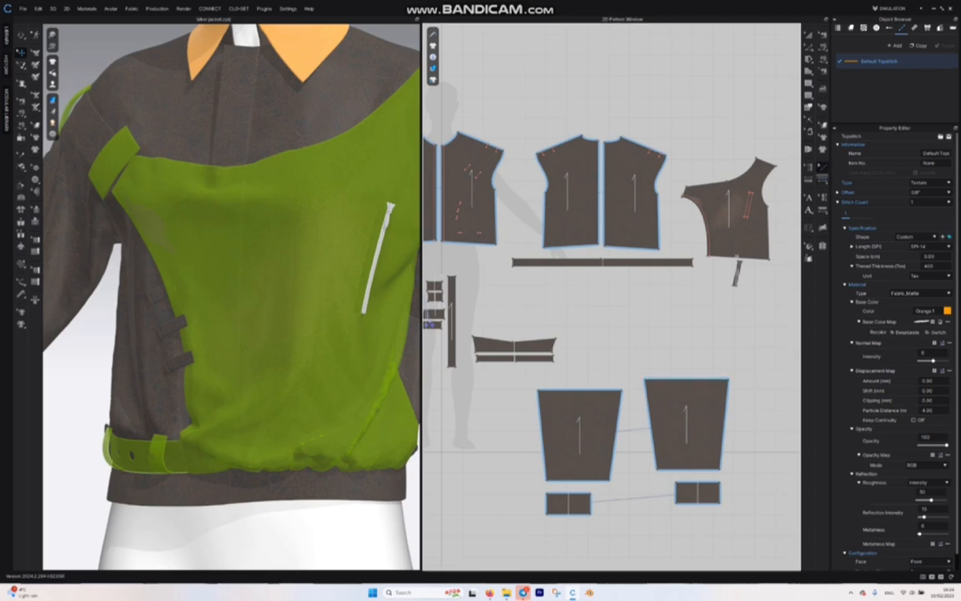
mouse_move(823, 180)
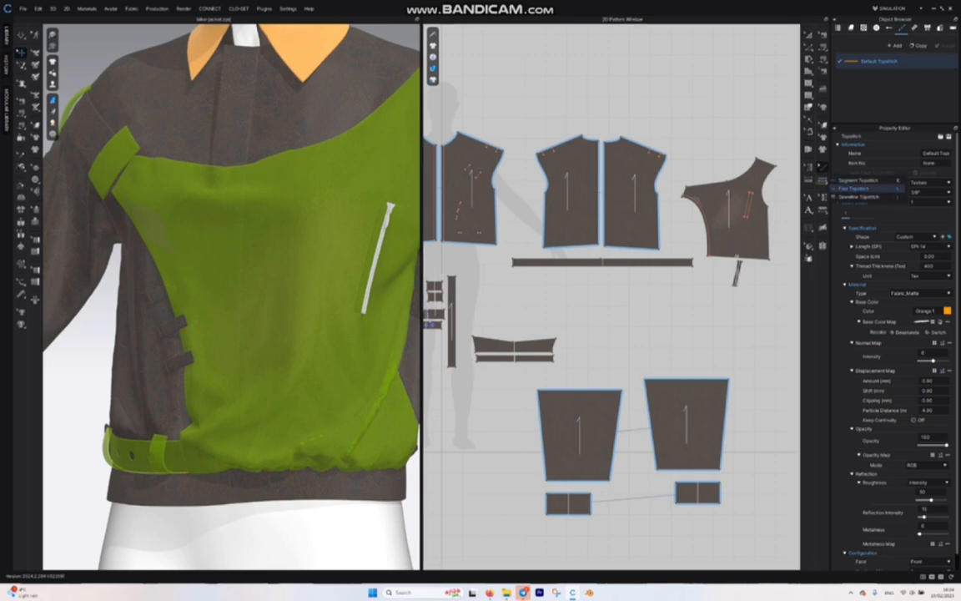
click(854, 188)
scroll(764, 178, up, 3)
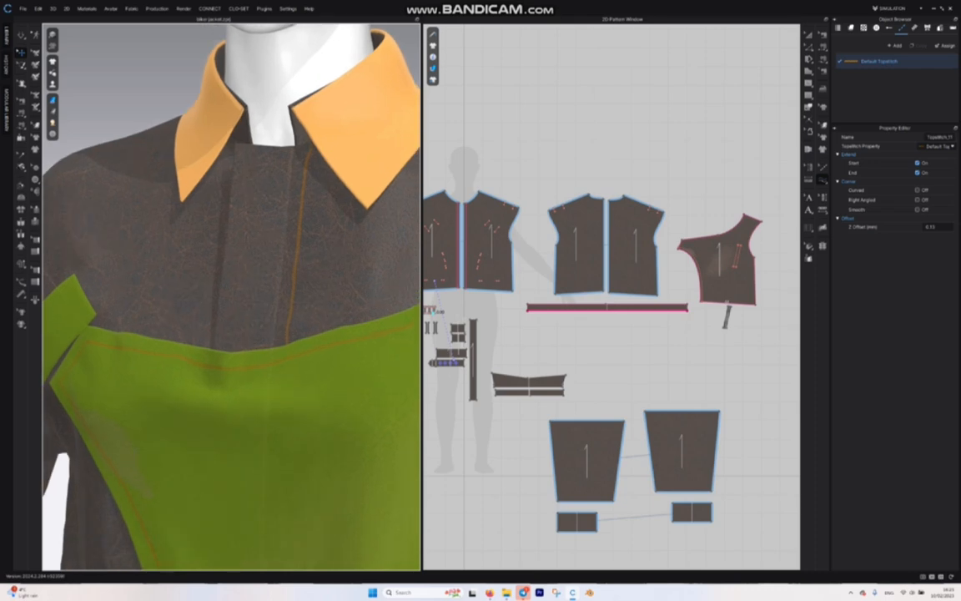
scroll(312, 273, up, 5)
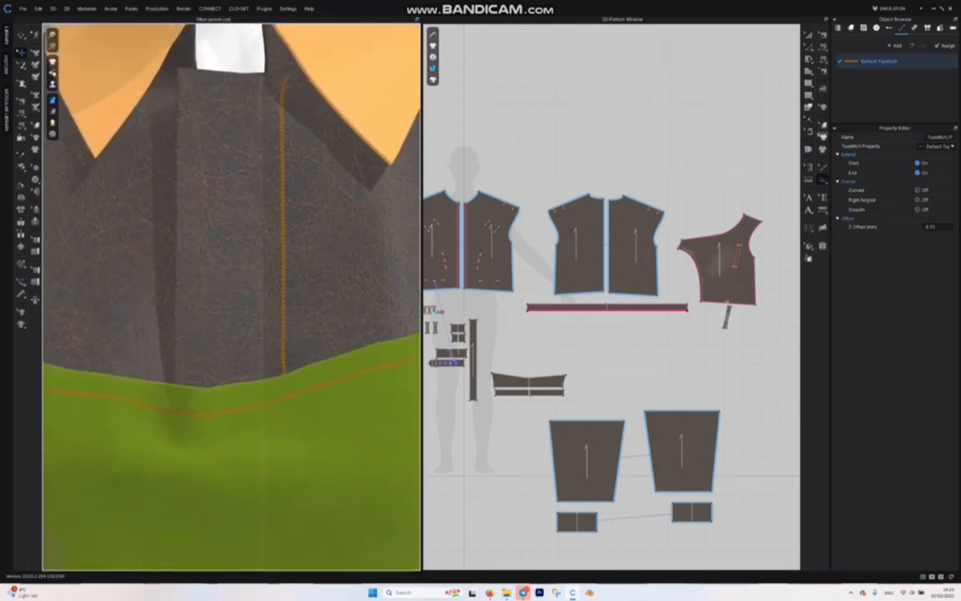
Step: Recolour the Default Topstitch from the colour picker to dark brown 544A39
click(880, 61)
click(947, 321)
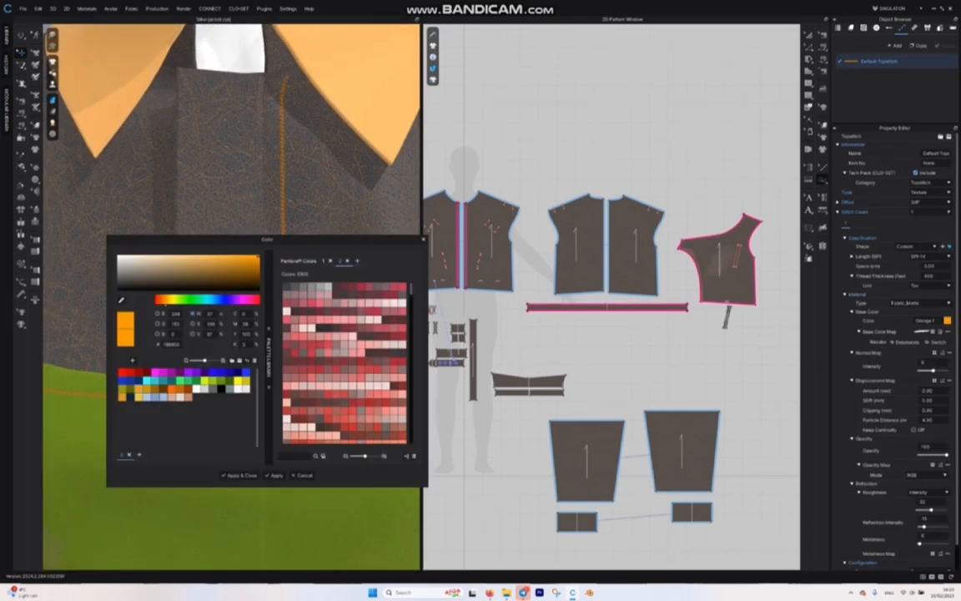
click(163, 279)
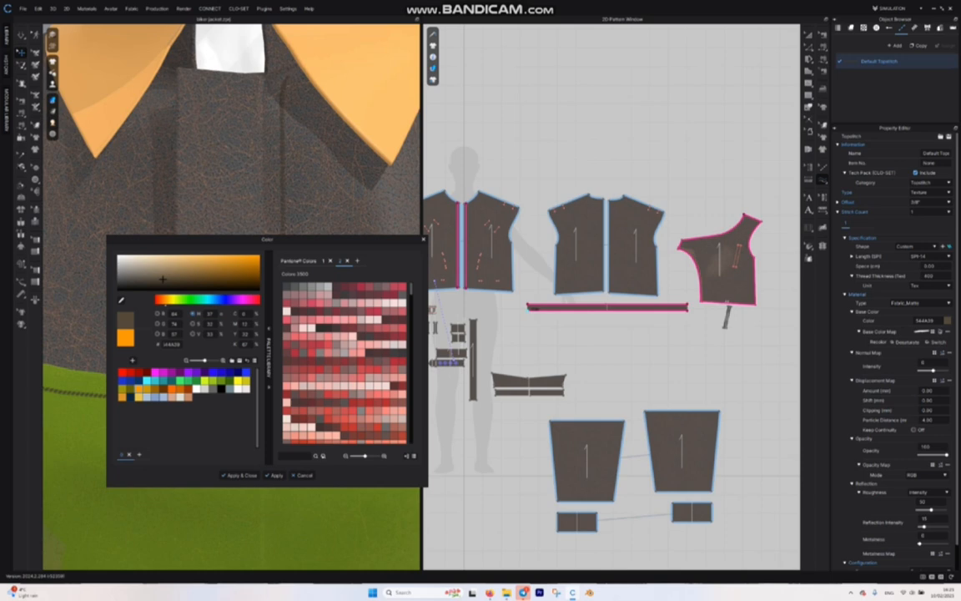
click(240, 475)
scroll(234, 292, down, 5)
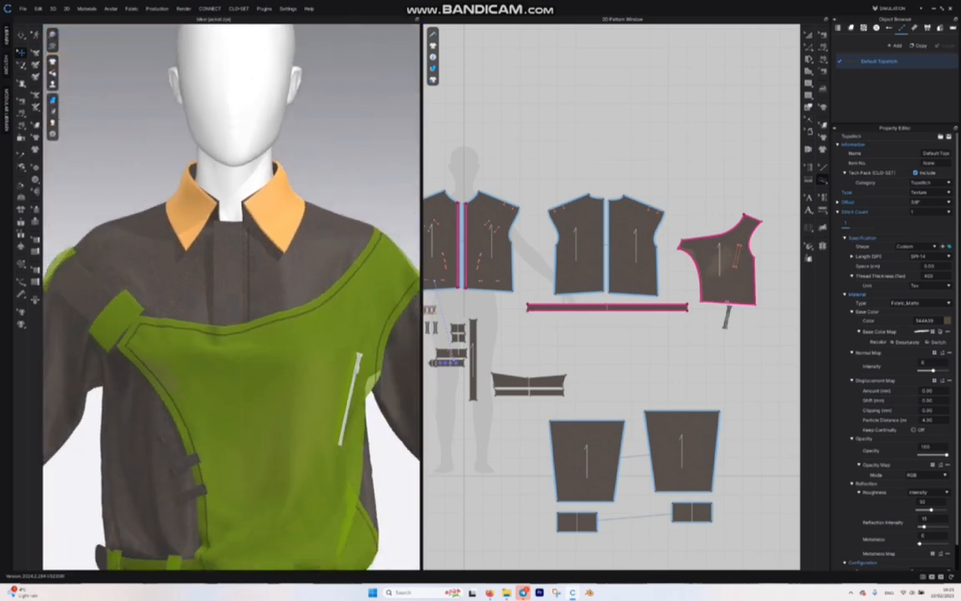
scroll(233, 293, down, 2)
mouse_move(250, 317)
right_down()
mouse_move(109, 317)
mouse_move(259, 321)
mouse_move(246, 322)
right_up()
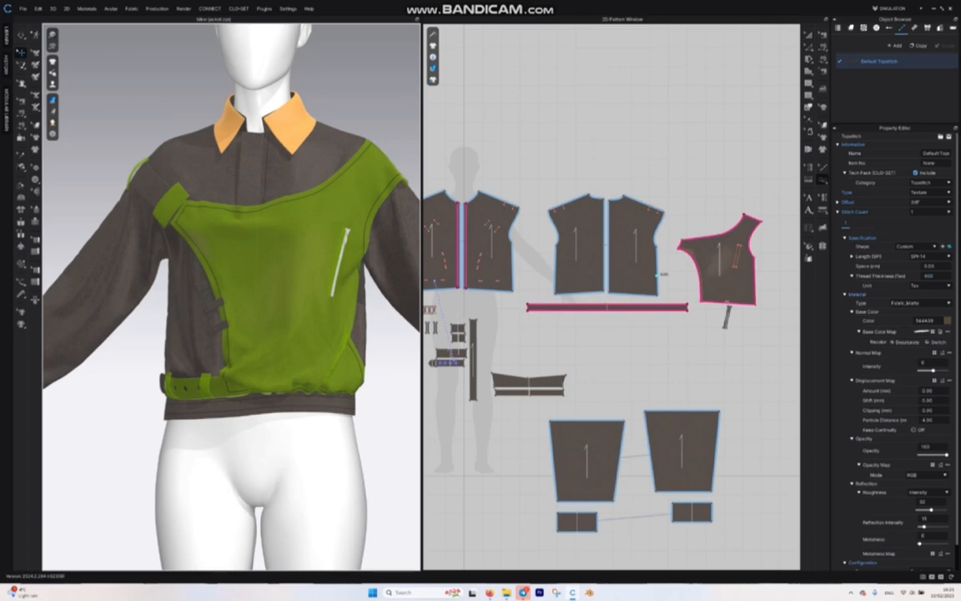
Step: Change the Default Topstitch's material type to Leather and its offset to 3/16"
click(926, 286)
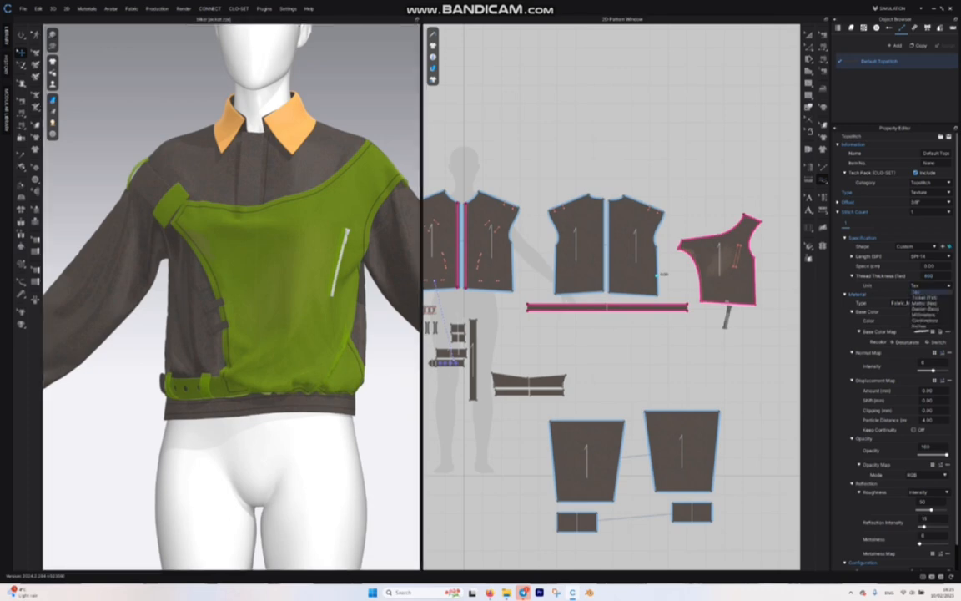
click(850, 284)
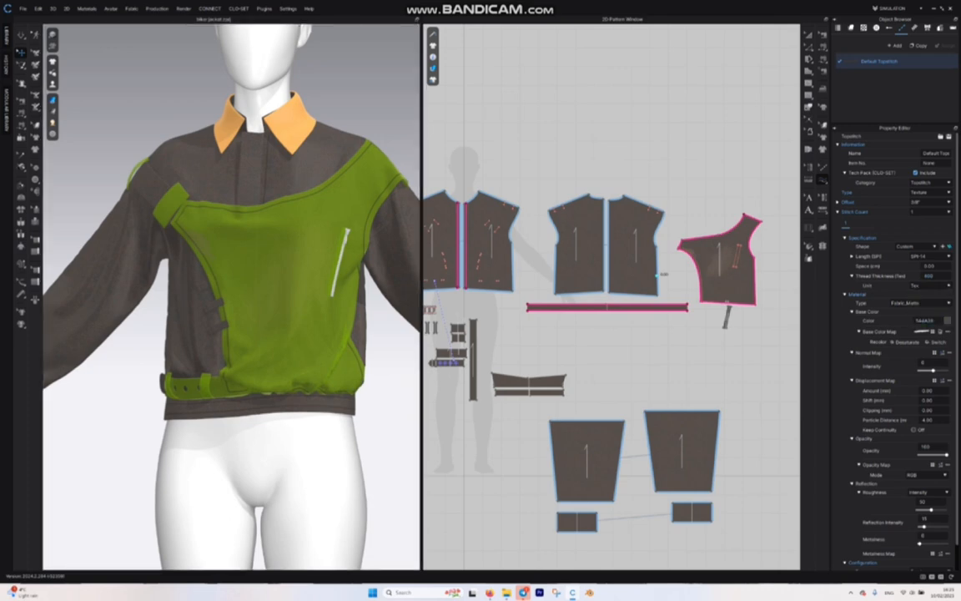
click(920, 302)
click(916, 364)
scroll(292, 247, up, 7)
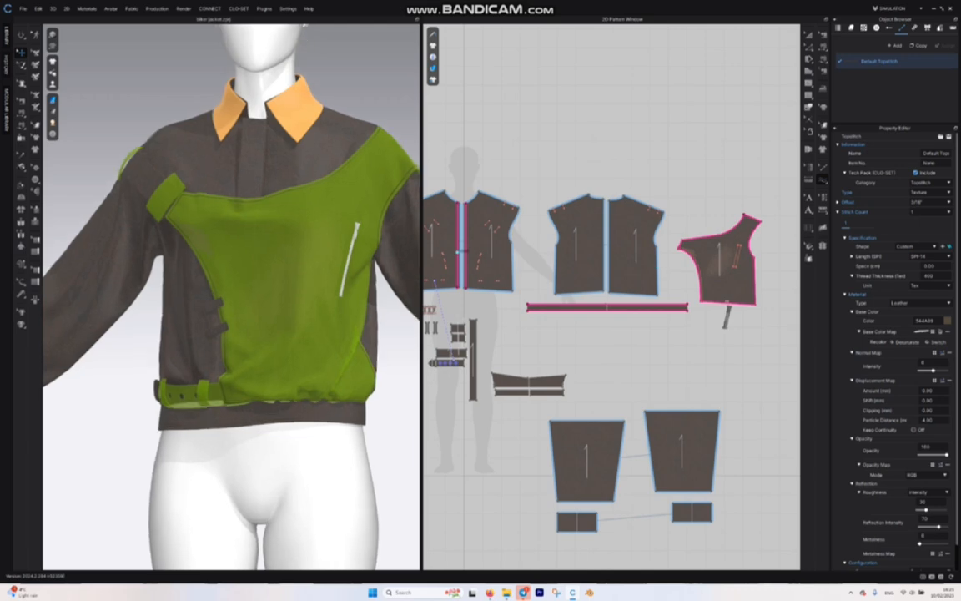
Step: Copy the Default Topstitch, rename the copy little and set its thread thickness to 200 Tex
scroll(229, 293, down, 7)
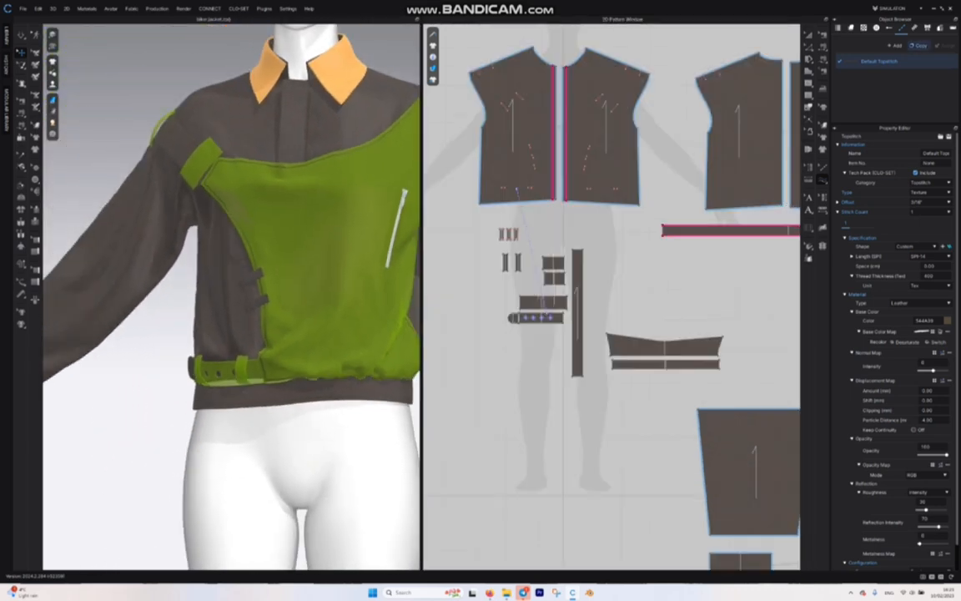
click(919, 46)
double_click(889, 77)
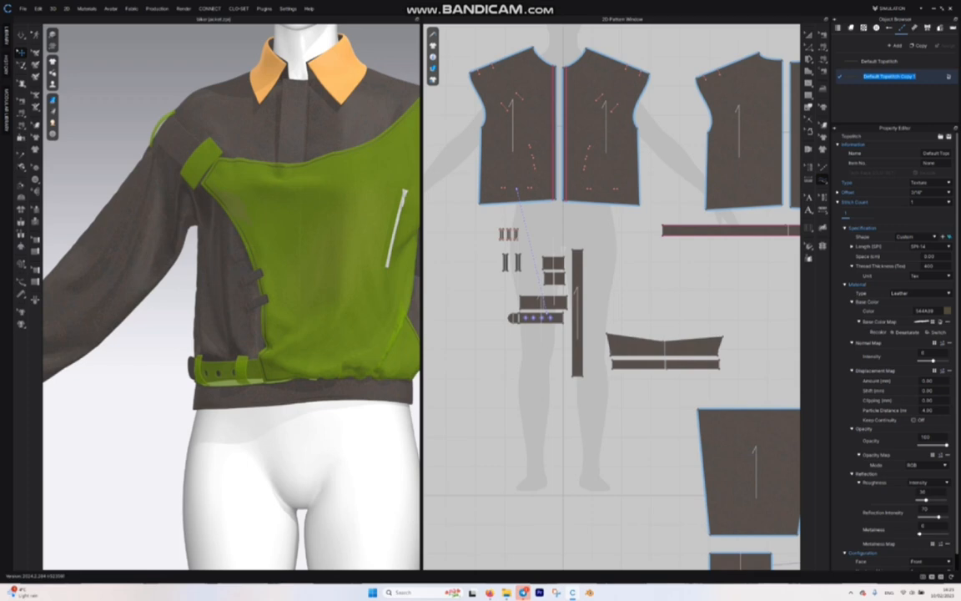
key(BackSpace)
key(Return)
click(929, 266)
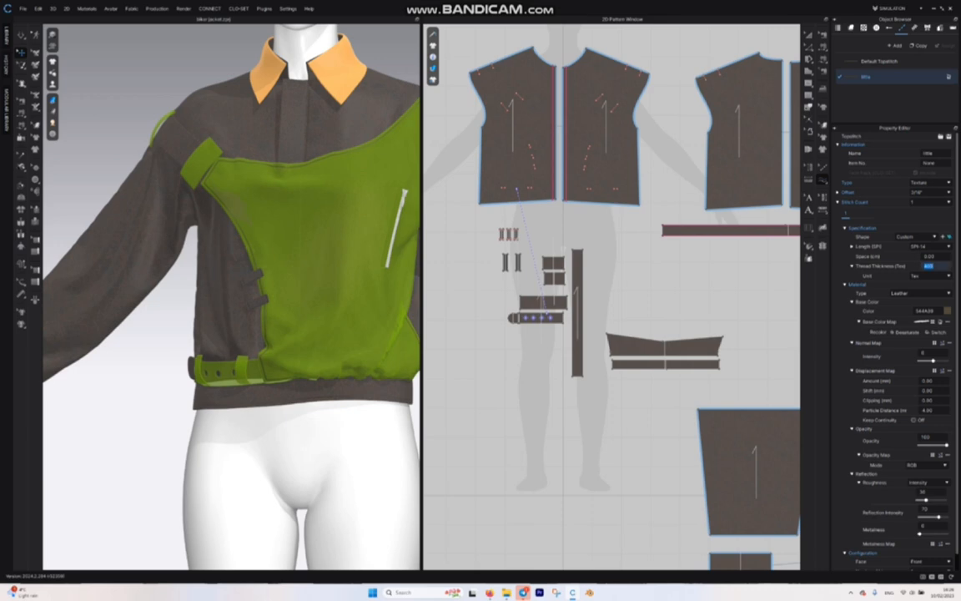
text(200)
Step: Stitch around the small tabs, belt loops, holed belt and long vertical strap with the little topstitch
scroll(591, 188, down, 2)
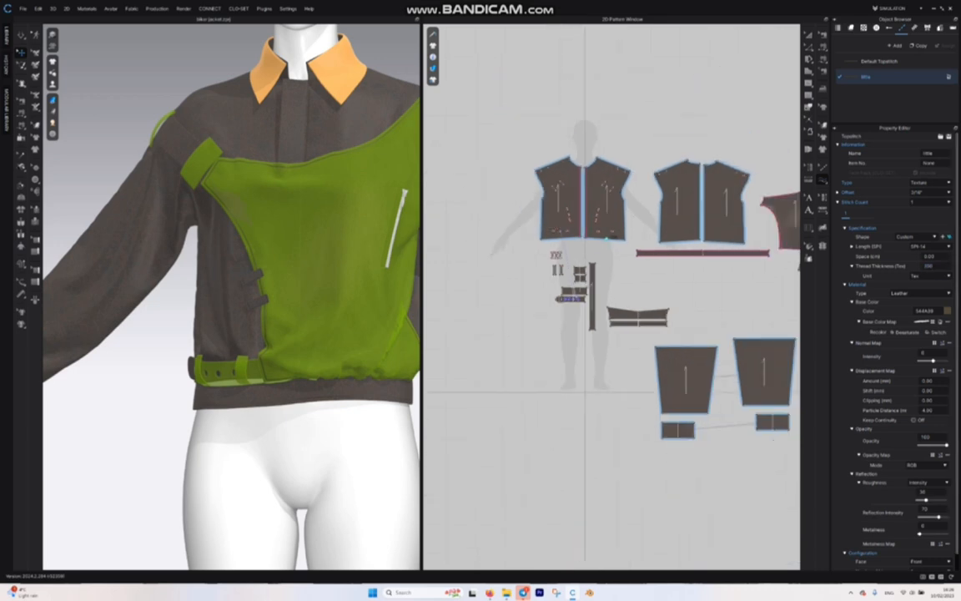
scroll(585, 264, up, 5)
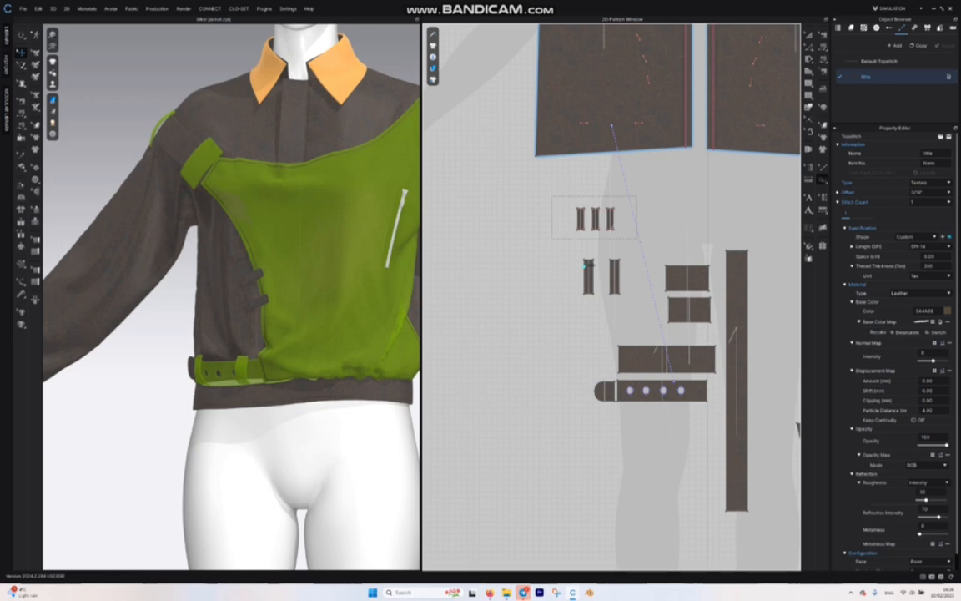
drag(551, 196, 537, 188)
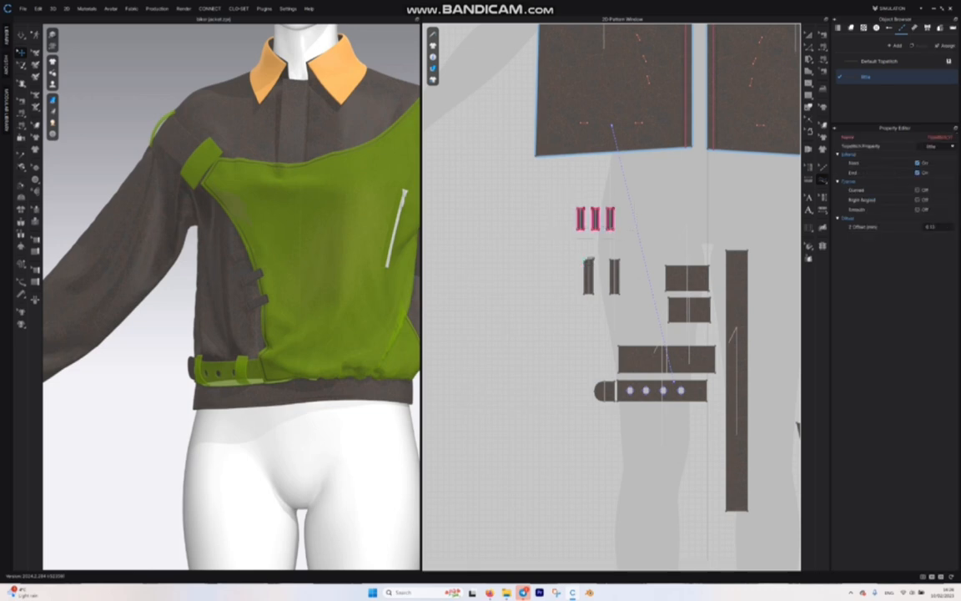
drag(568, 253, 628, 296)
click(743, 252)
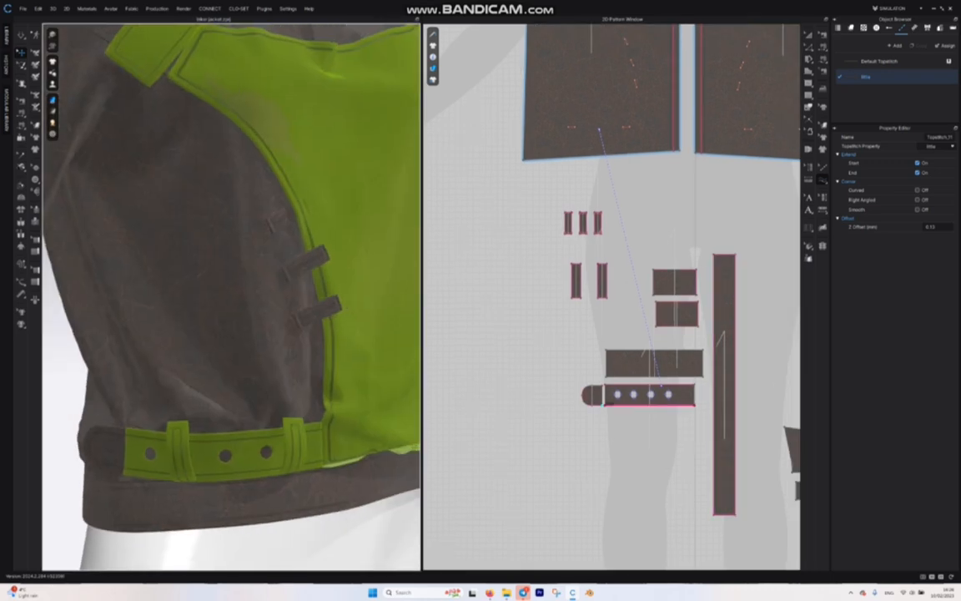
scroll(231, 297, down, 2)
scroll(232, 297, up, 1)
Step: Set the little topstitch's offset to 1/8" and reduce it further to a narrower option
click(865, 77)
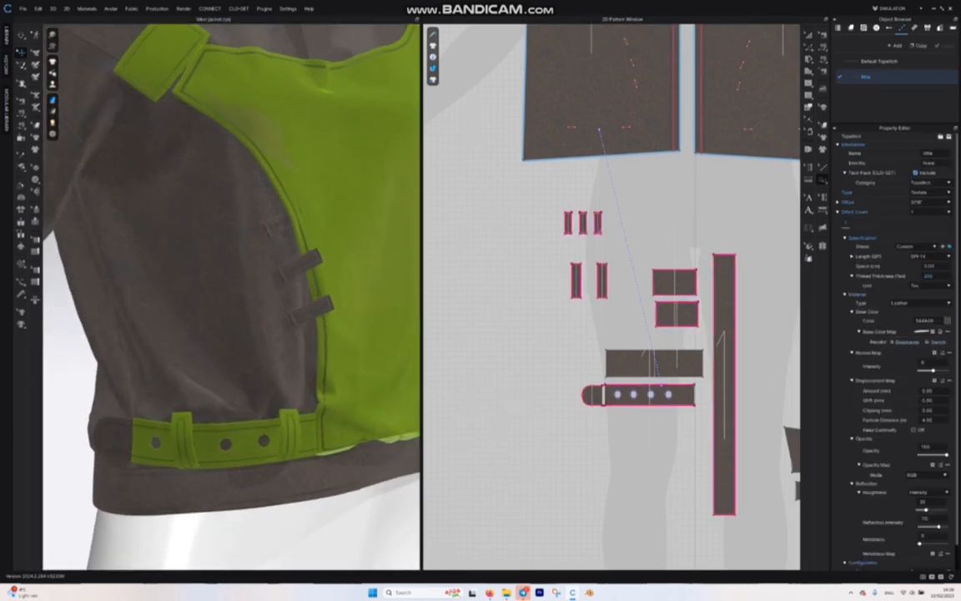
click(930, 202)
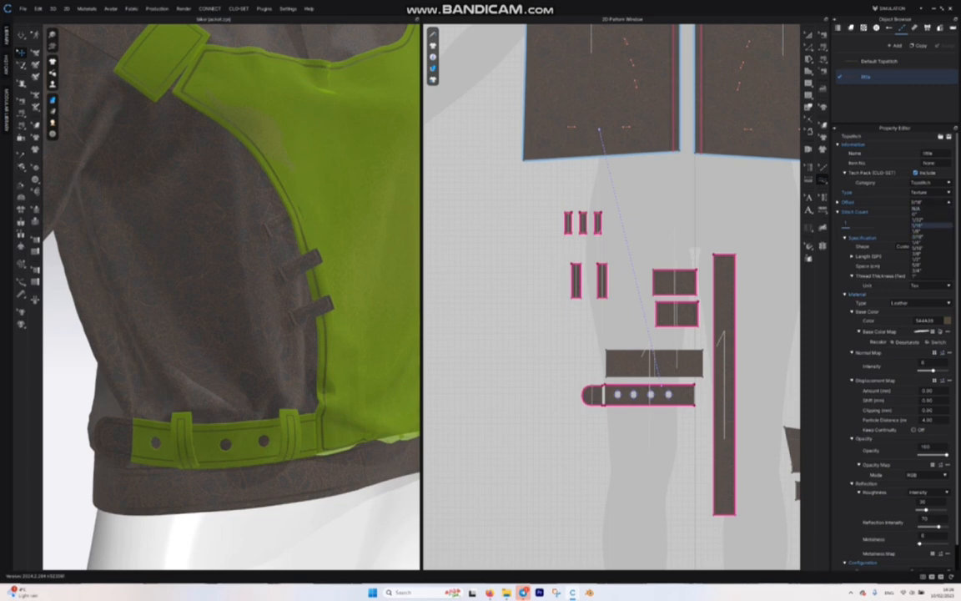
click(929, 232)
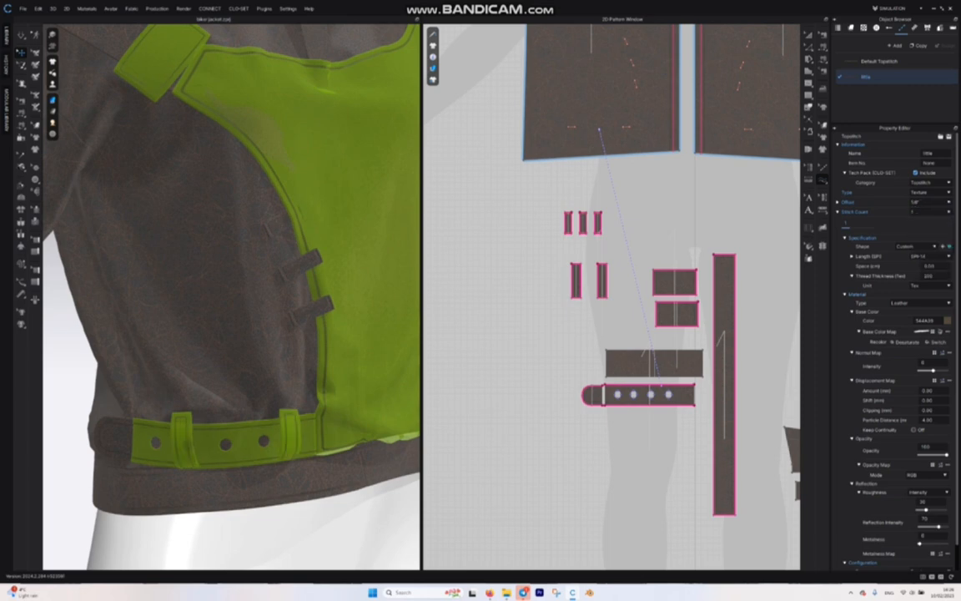
click(930, 202)
click(928, 221)
scroll(378, 177, down, 4)
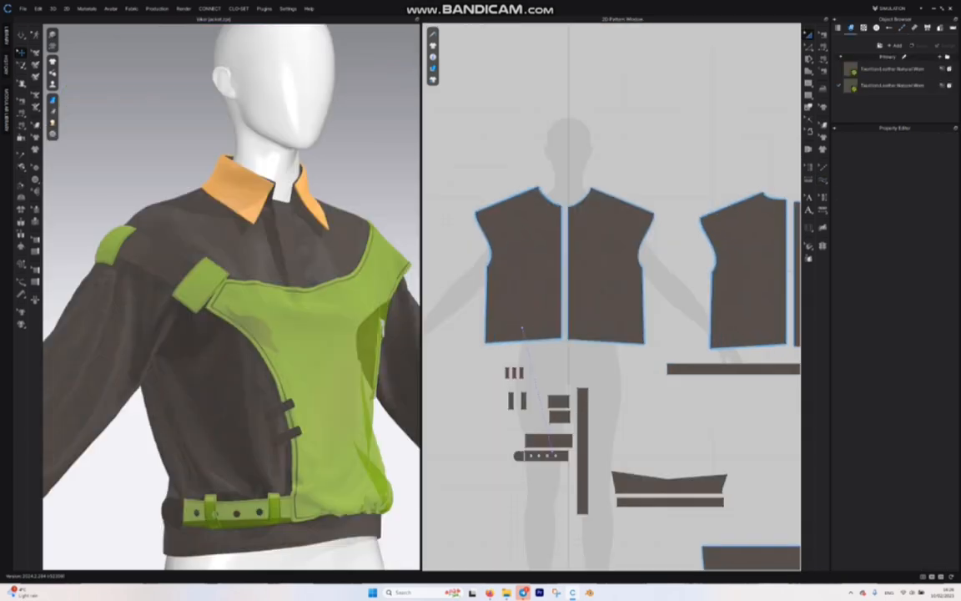
Step: Try the Chocolate Leather Soft Cuts, Sienna Leather Worn and Alezan Leather Heavy Scratched presets on the body leather, restoring Default
click(892, 85)
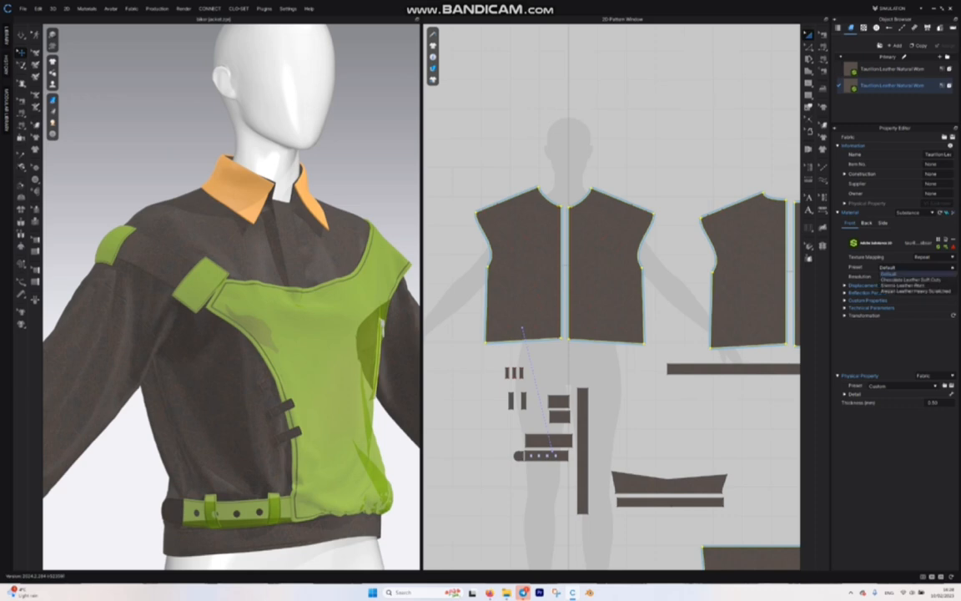
click(918, 267)
click(915, 279)
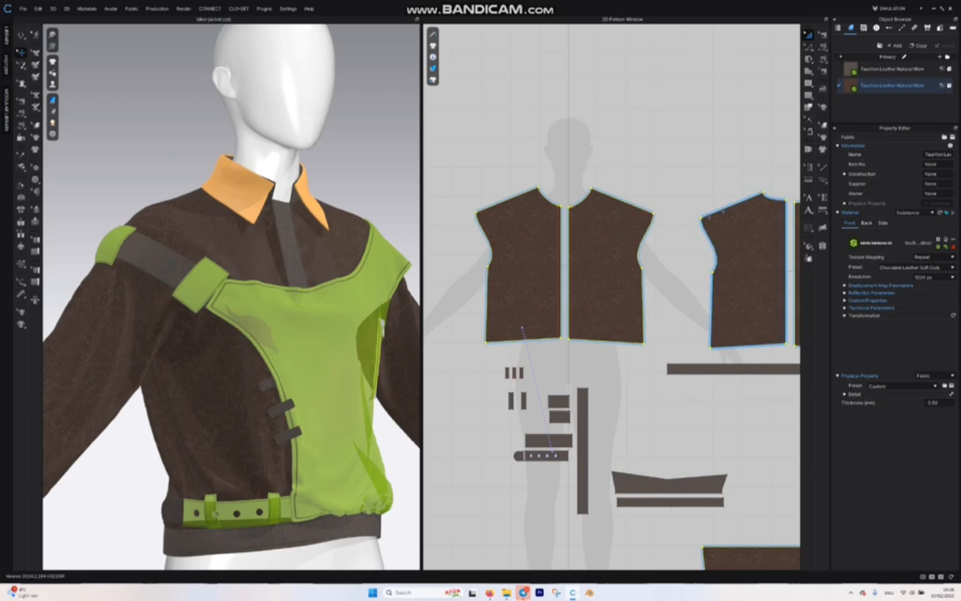
click(918, 267)
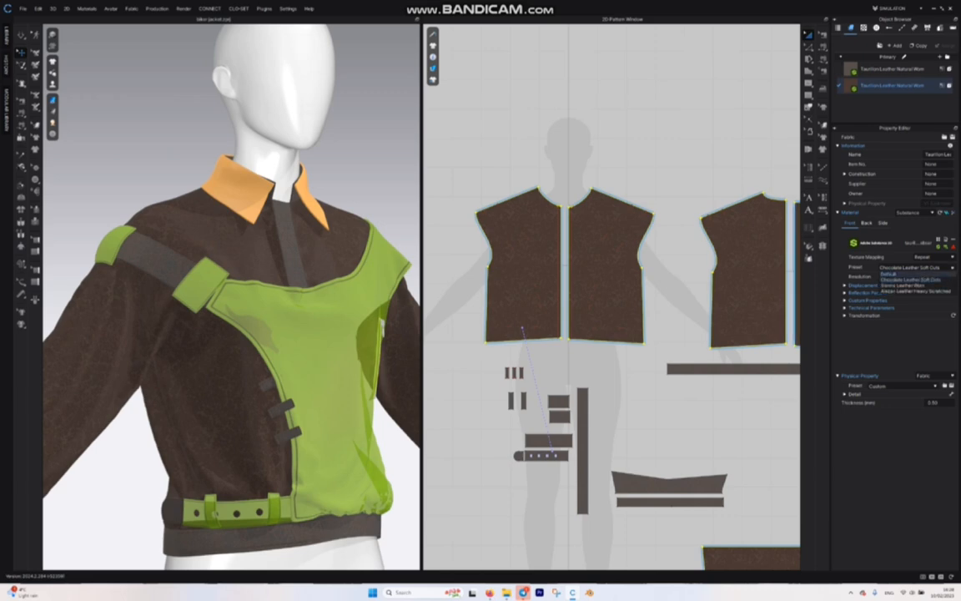
click(915, 285)
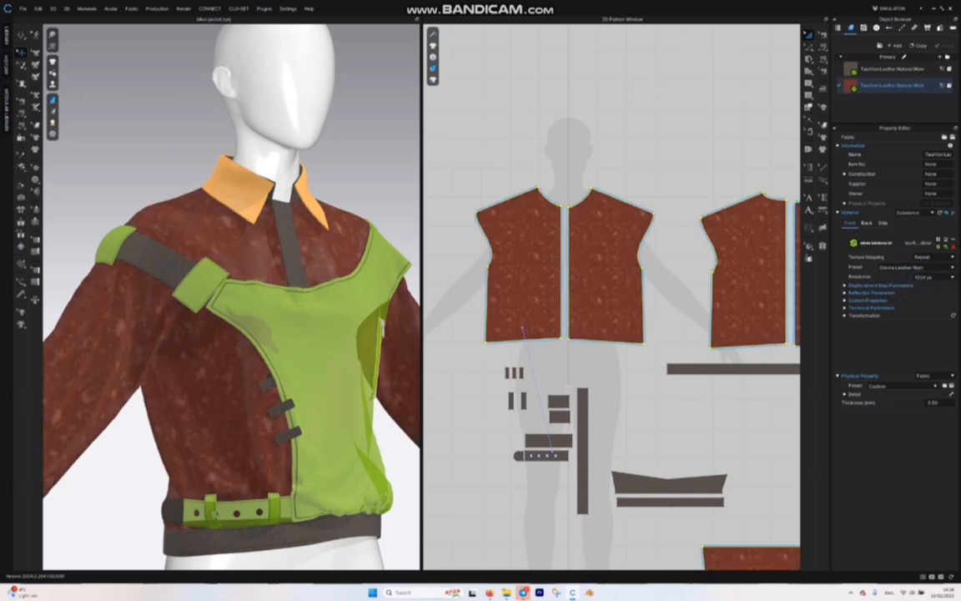
click(918, 267)
click(916, 292)
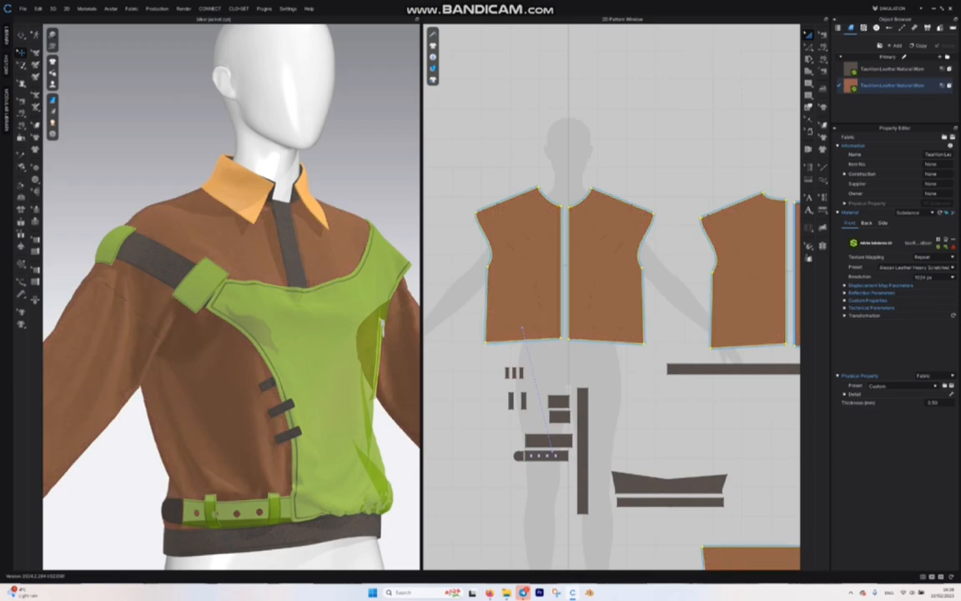
click(918, 267)
click(910, 274)
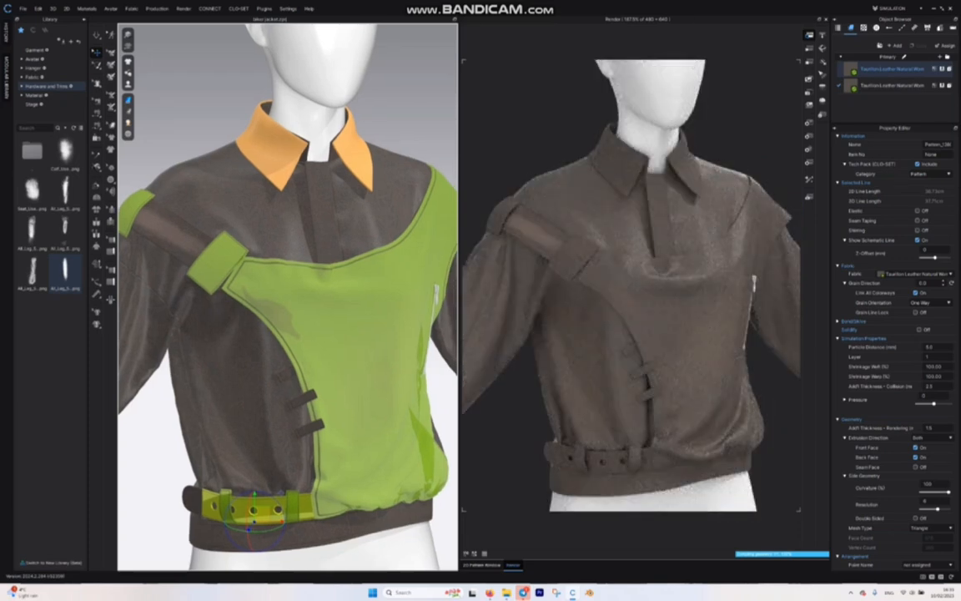
Step: Recolour the first leather fabric, used on the placket, straps and waistband, to Black
click(934, 68)
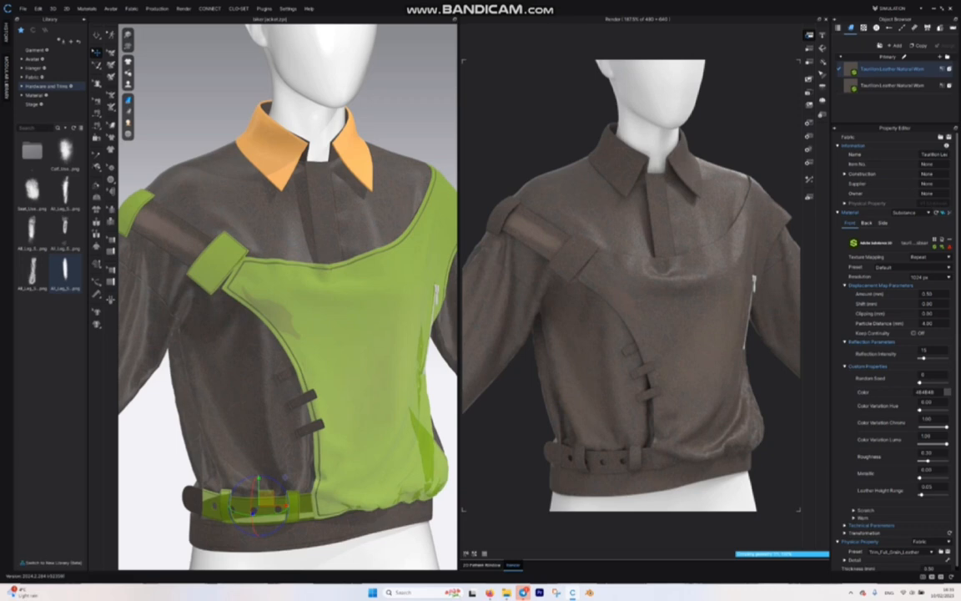
click(947, 392)
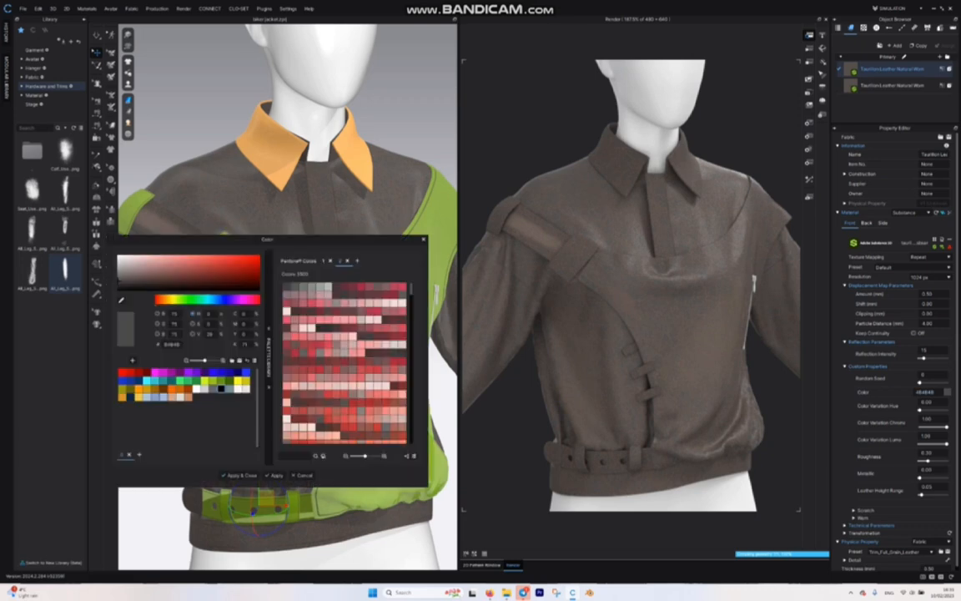
click(221, 389)
click(240, 476)
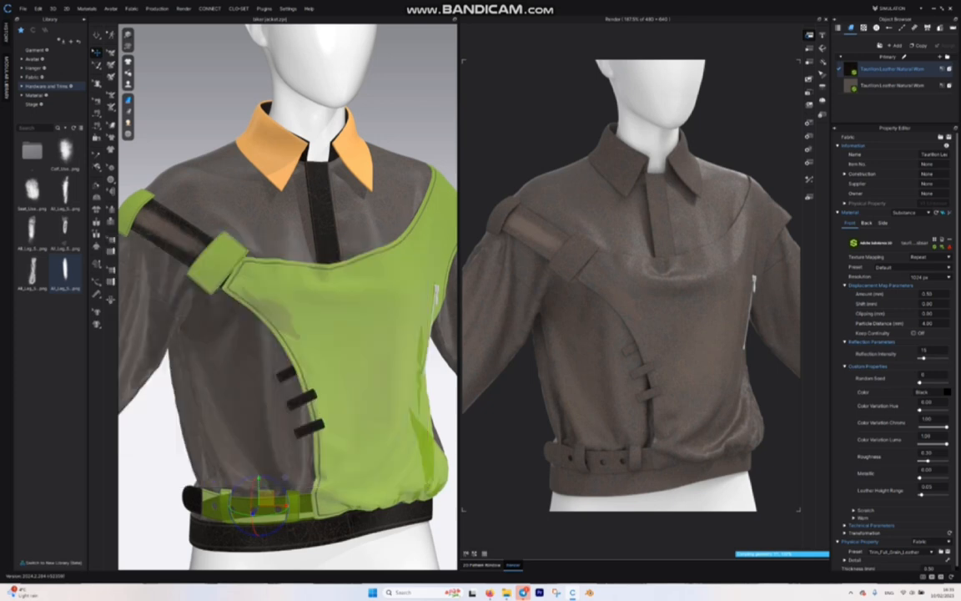
click(240, 476)
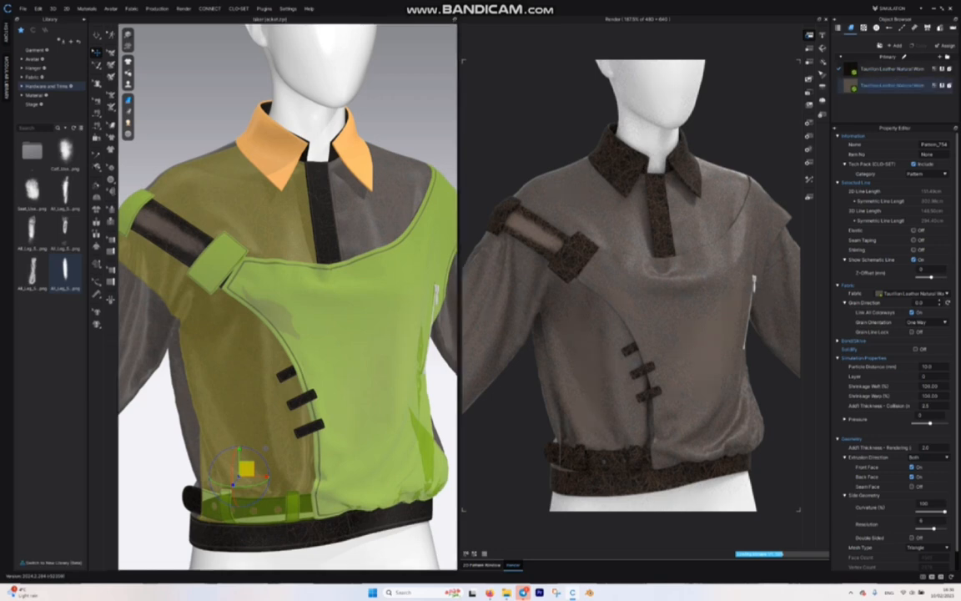
Step: Recolour the body's leather fabric to Black and set its luma variation and roughness to 0
click(228, 328)
click(947, 392)
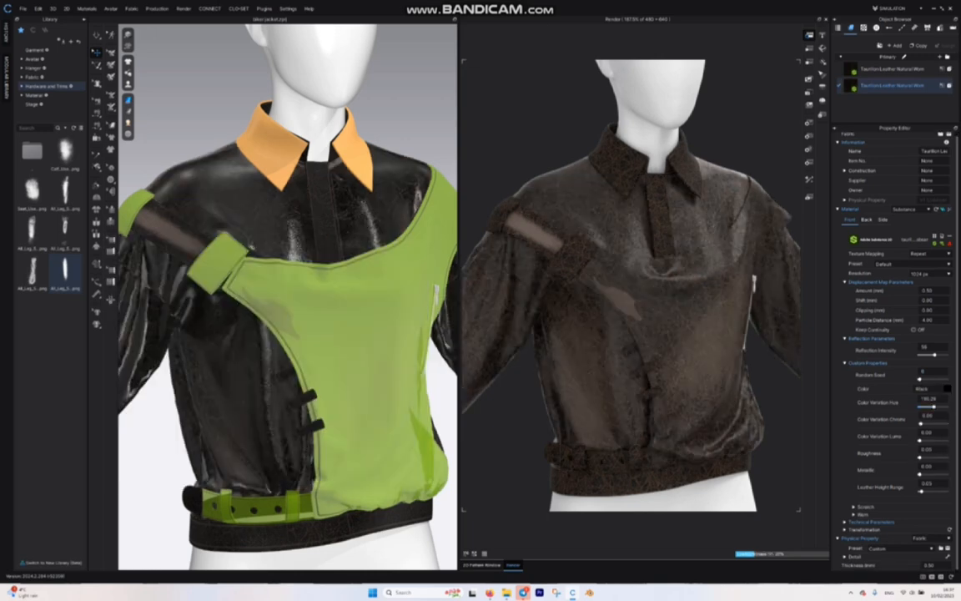
click(855, 515)
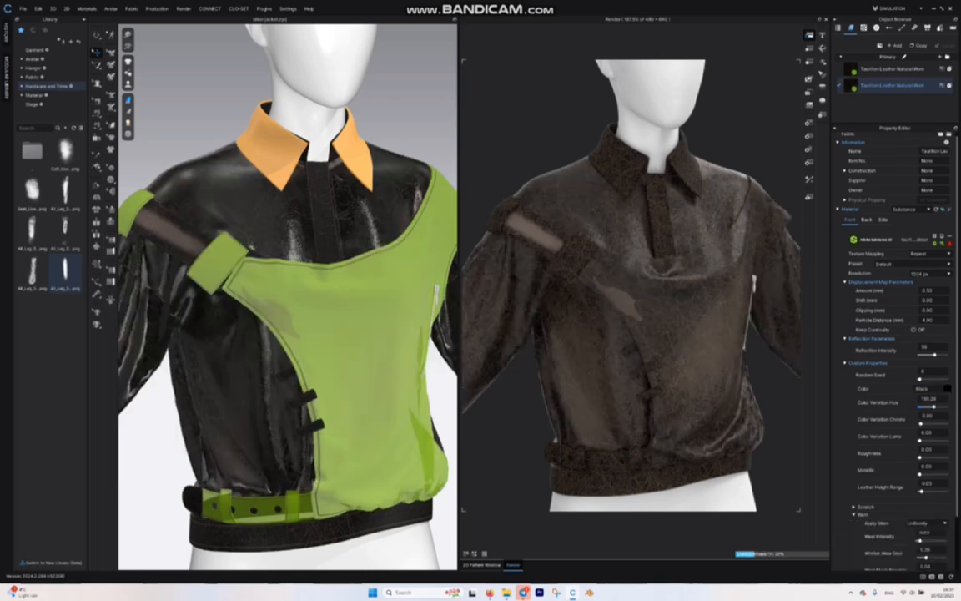
Step: Lower the body leather's wear settings and keep the Worn effect applied Uniformly
scroll(893, 350, down, 2)
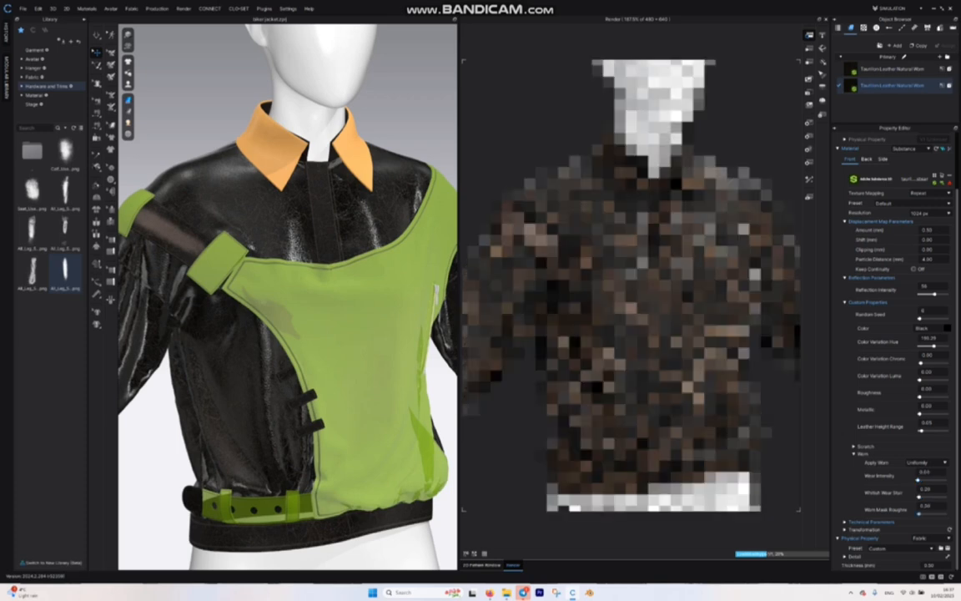
click(927, 462)
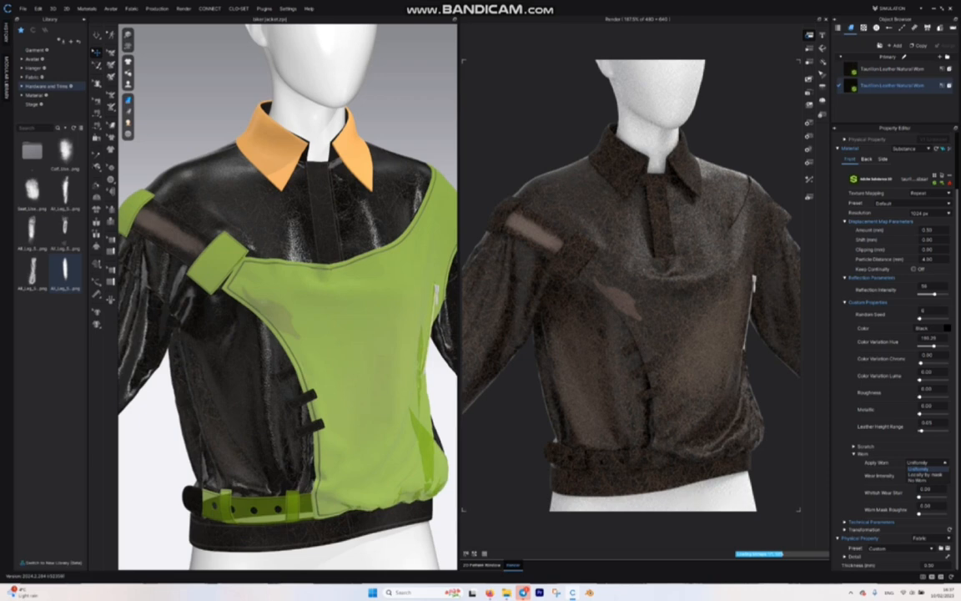
click(919, 469)
Step: Reduce the body leather's medium scratch density to 0.13
click(854, 446)
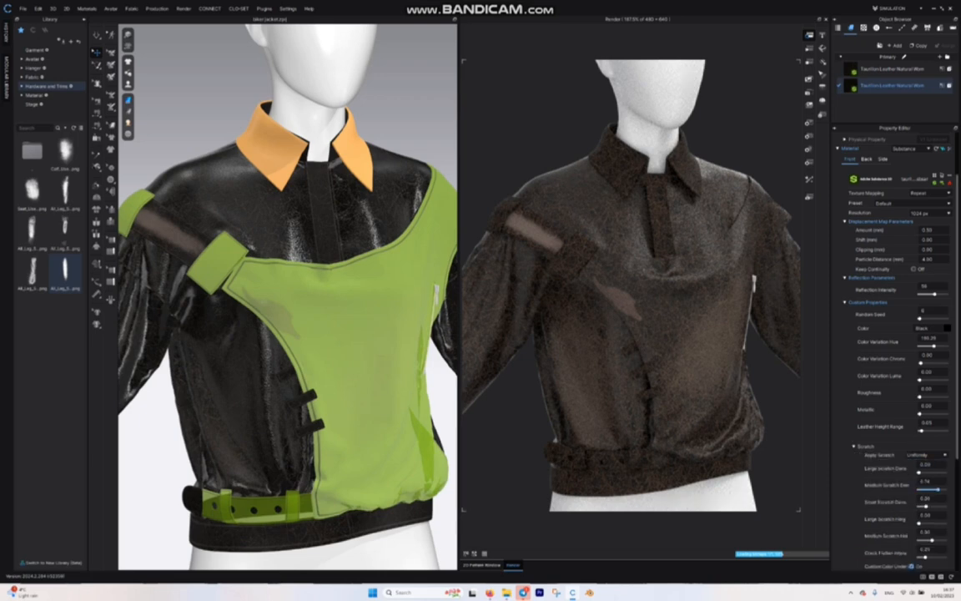
drag(938, 489, 919, 489)
scroll(897, 351, down, 3)
scroll(897, 350, down, 2)
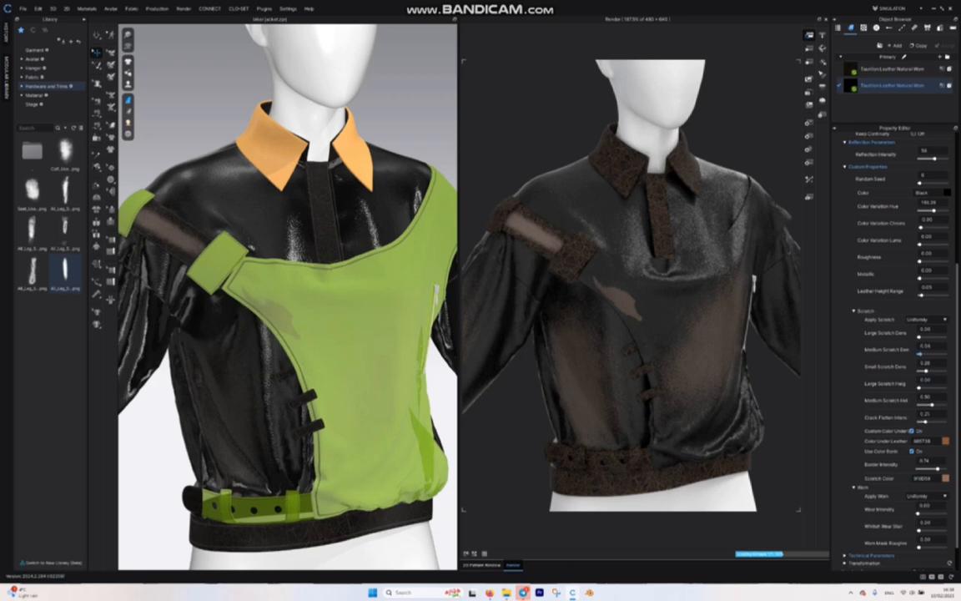
drag(920, 354, 922, 354)
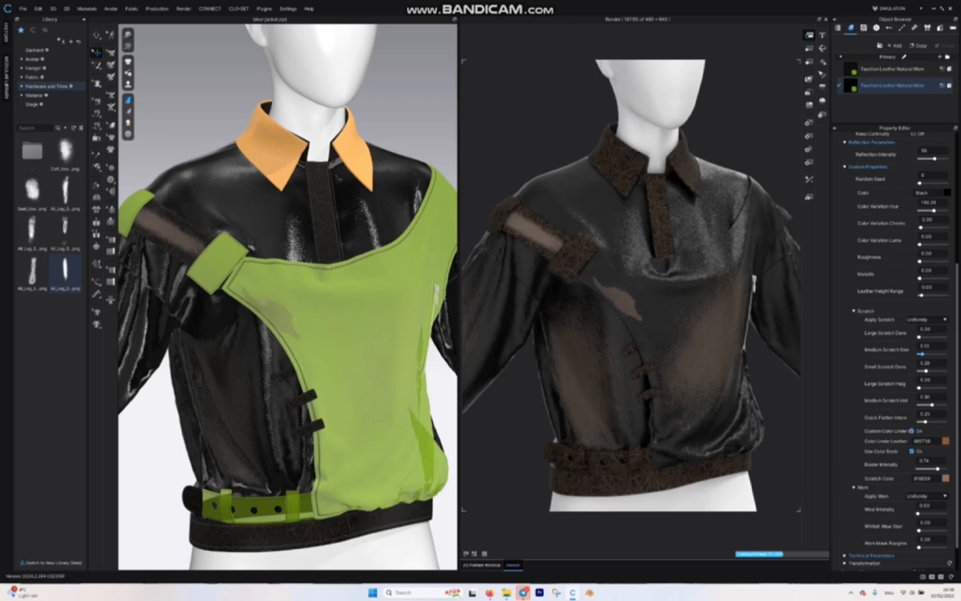